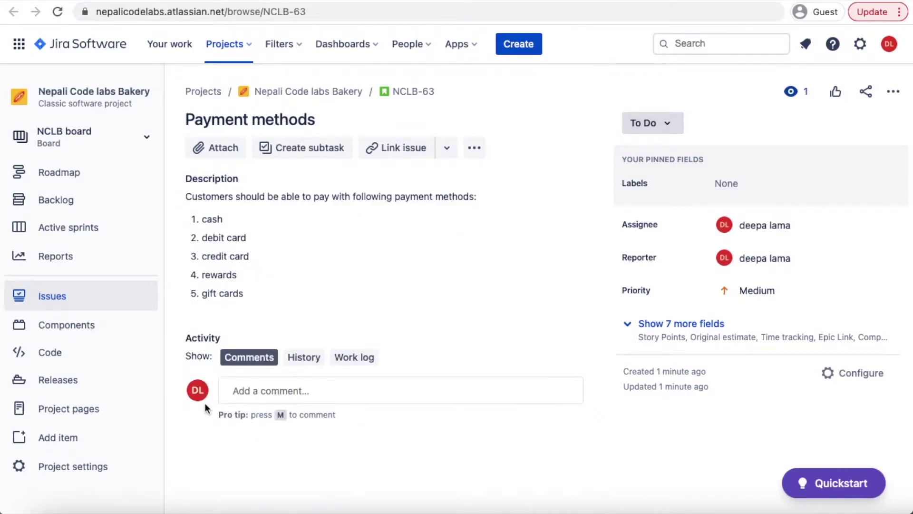
Add subtasks to the Payment methods story: "cash payment should give change amount.", "credit card payment" and "debit card payment should ask for pin number"
click(284, 147)
text(cash payment should give change amount.)
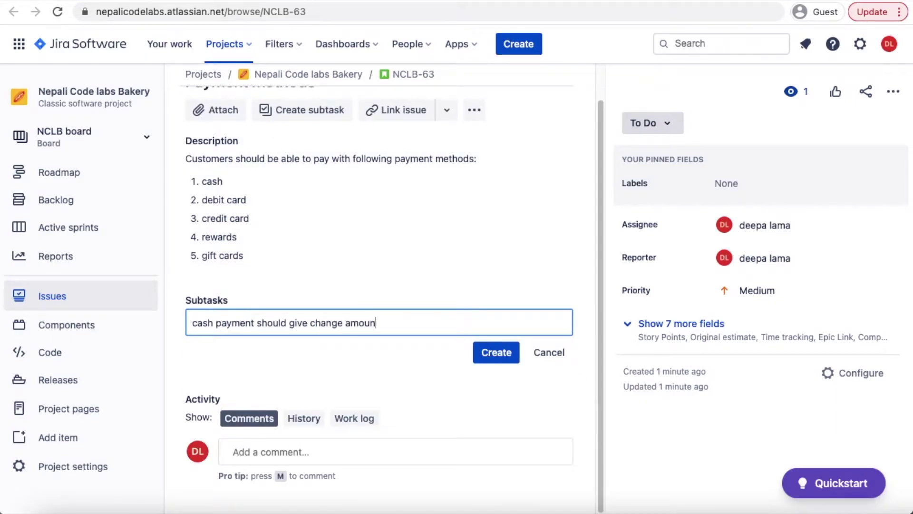
key(Return)
text(credit card payment)
key(Return)
text(debit card payment should ask for pin number)
key(Return)
Add two more subtasks, "reward payment should be active member" and one beginning "Gift card payment must be only from visa"
text(reward payment should be active member)
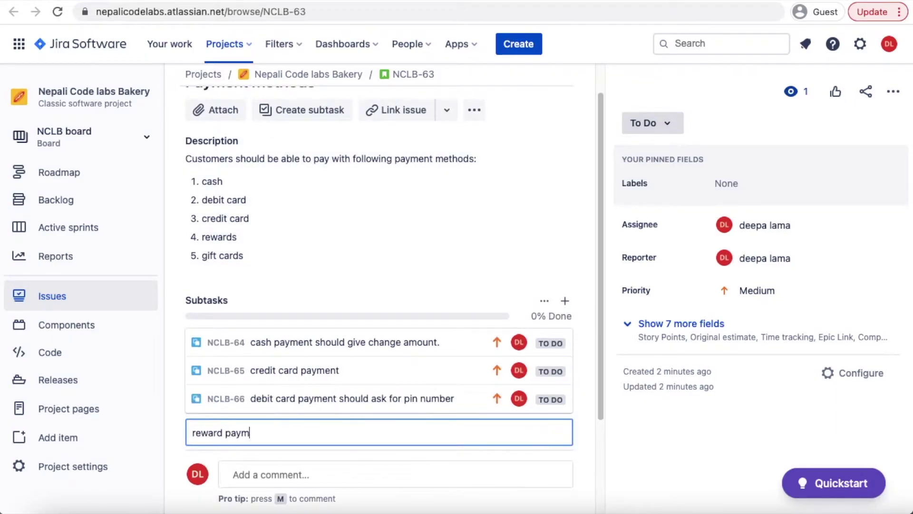
key(Return)
text(Gift card payment must be)
key(Return)
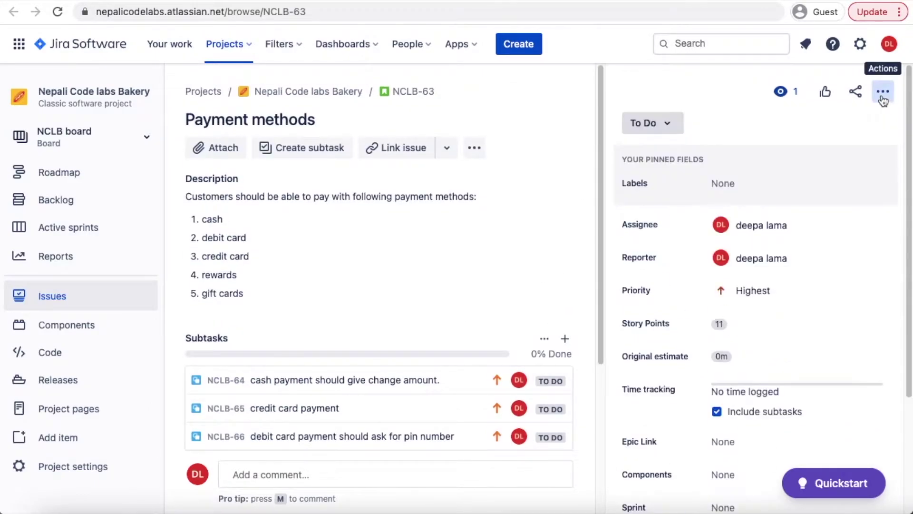
Clone the Payment methods story without its sub-tasks, keeping the summary "CLONE - Payment methods"
click(883, 93)
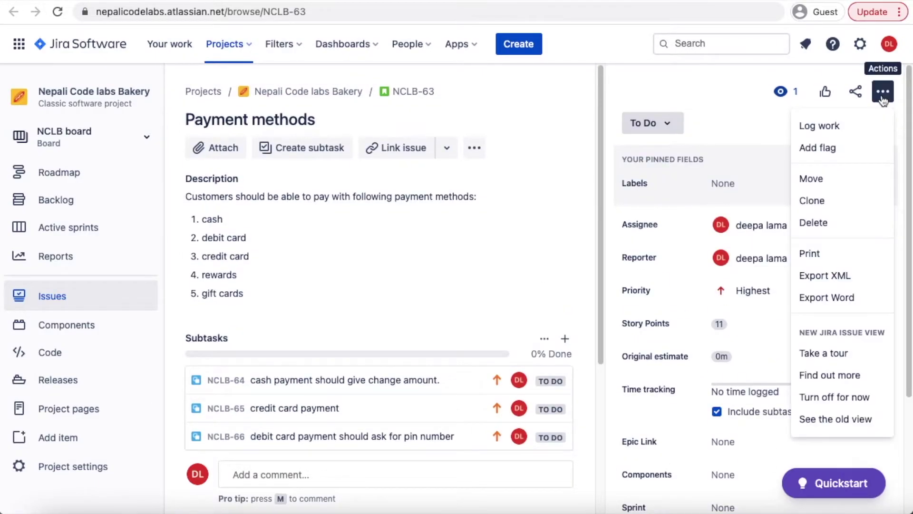
click(839, 200)
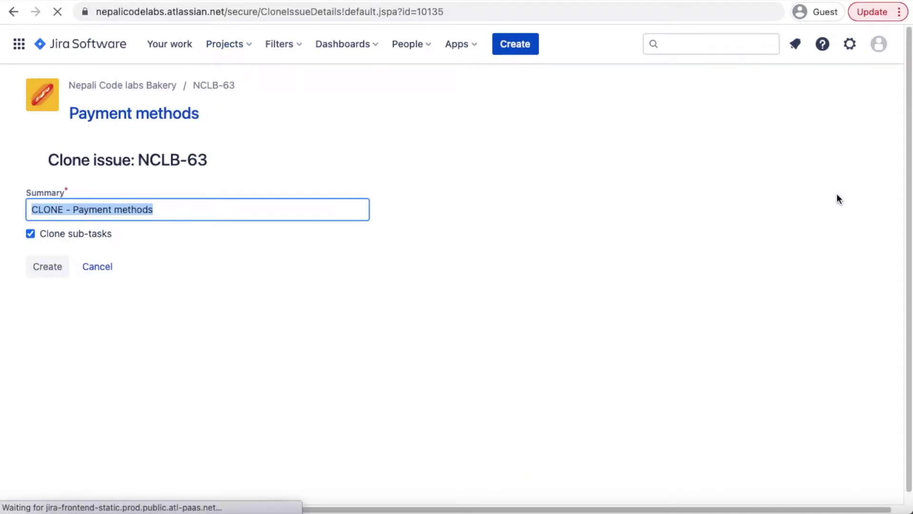
click(47, 273)
scroll(363, 331, down, 2)
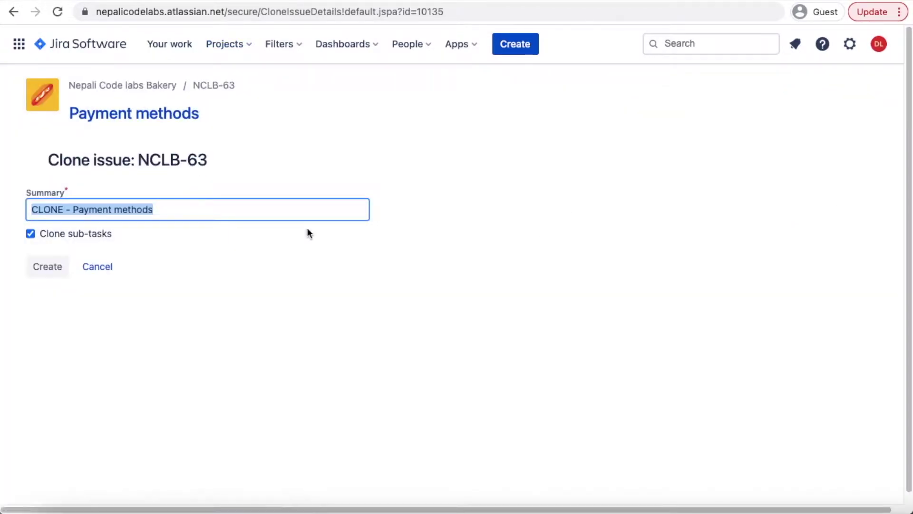
click(258, 214)
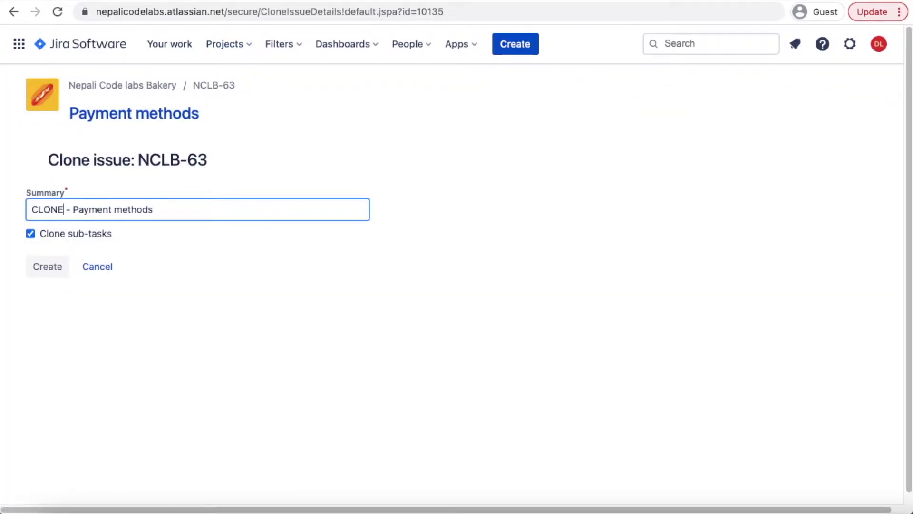
click(31, 233)
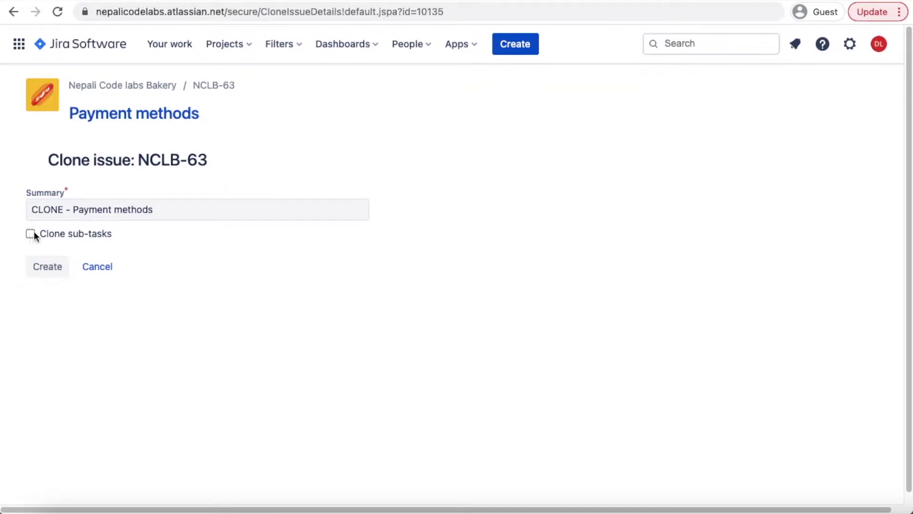
click(47, 267)
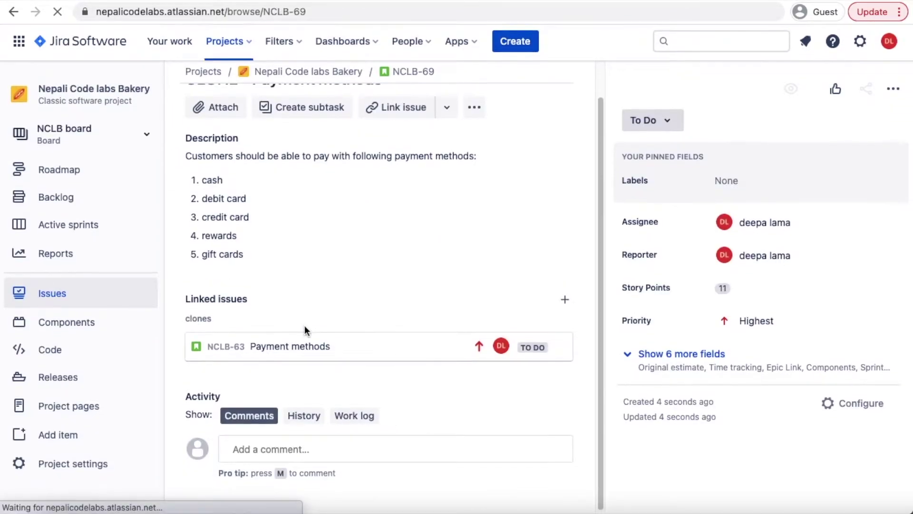
Open the cloned Payment methods story NCLB-69 from the project backlog
click(52, 201)
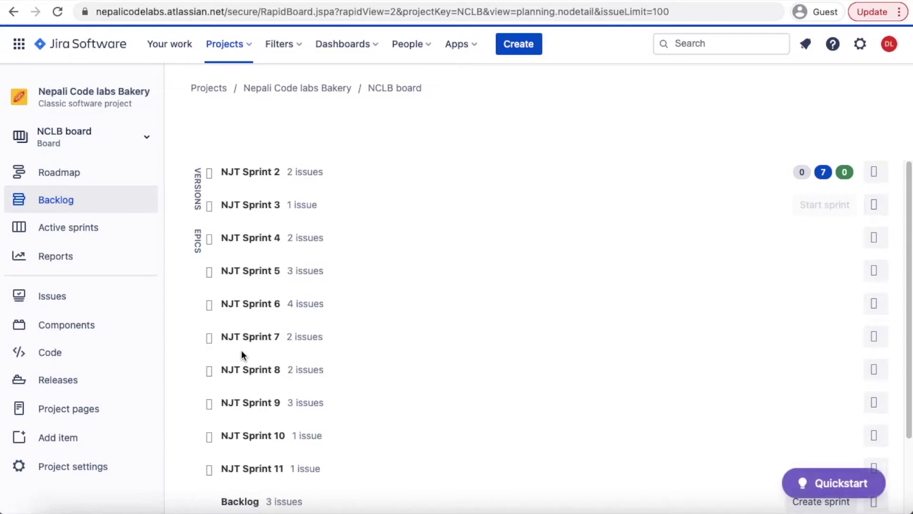
scroll(241, 351, down, 3)
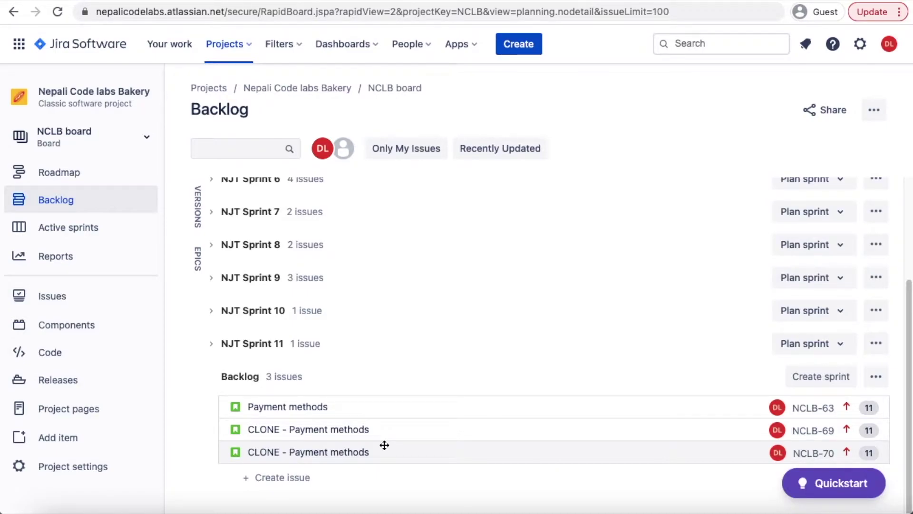
click(351, 436)
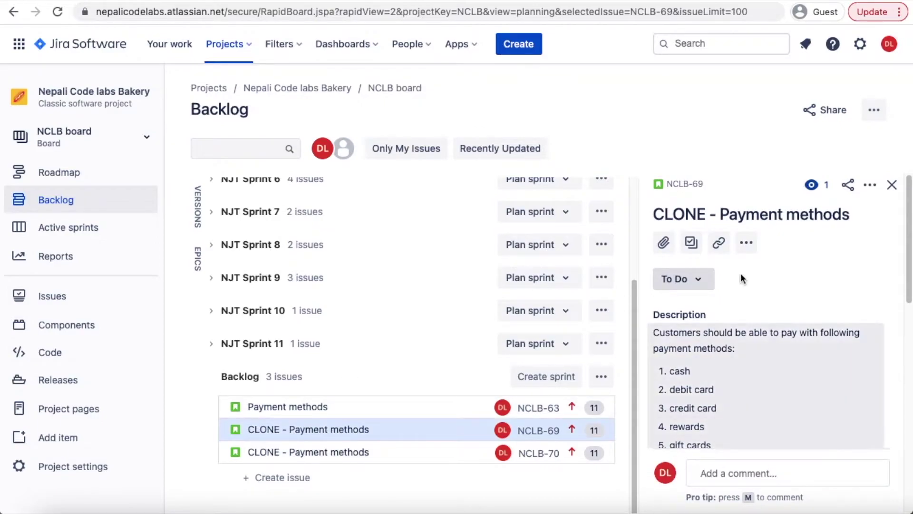
Convert the cloned story NCLB-69 into a sub-task with NCLB-70 as its parent issue
click(870, 185)
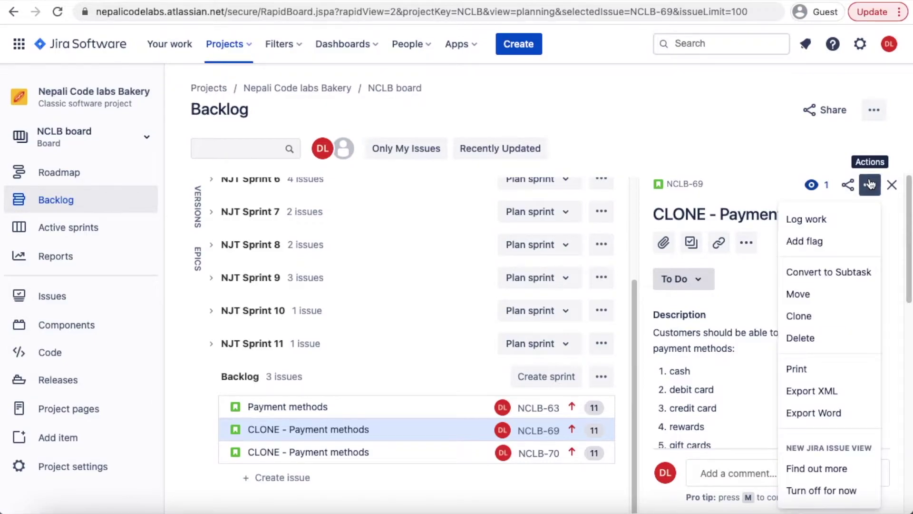
click(816, 274)
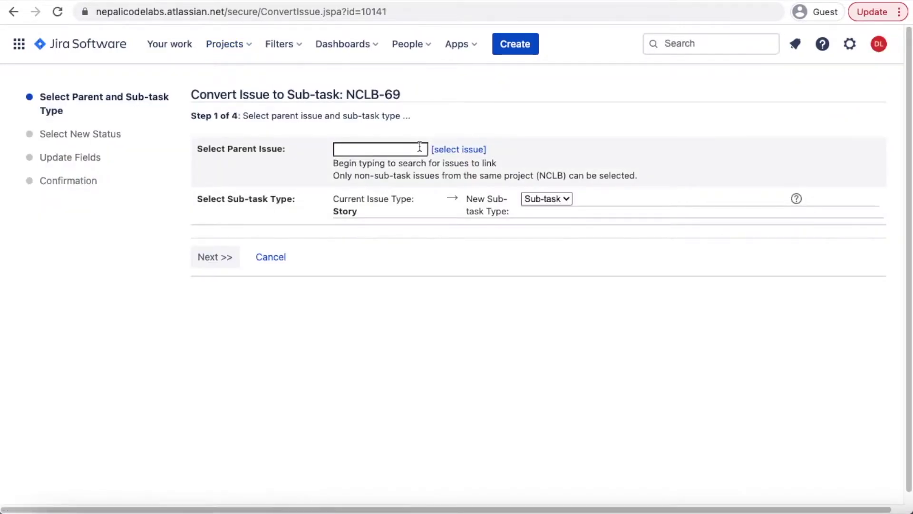
click(449, 151)
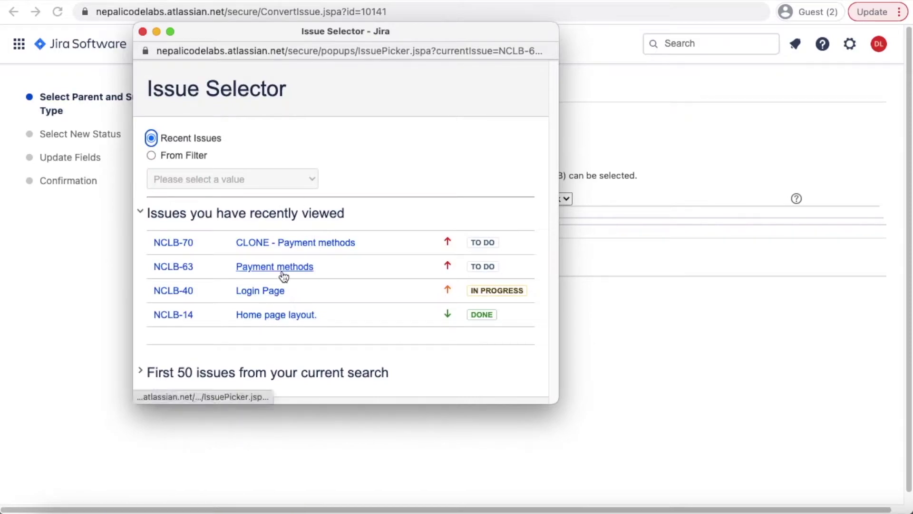
click(296, 242)
click(224, 258)
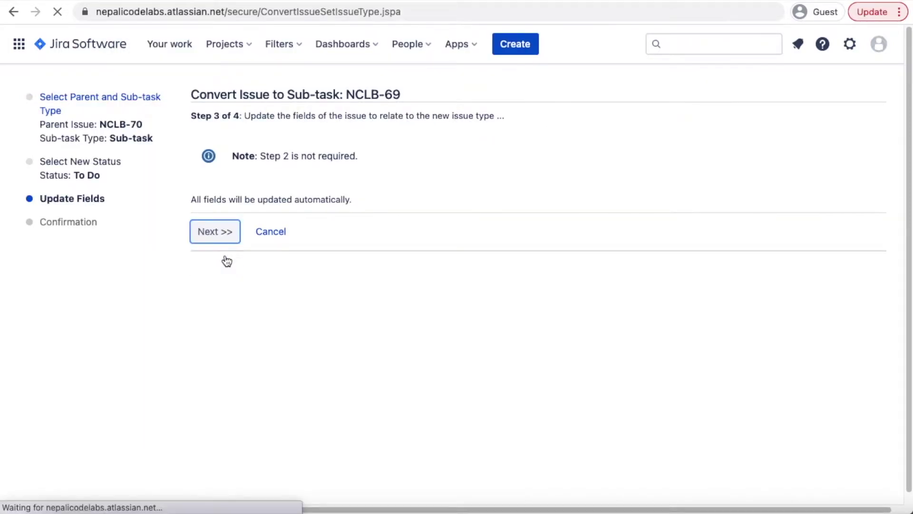
click(219, 236)
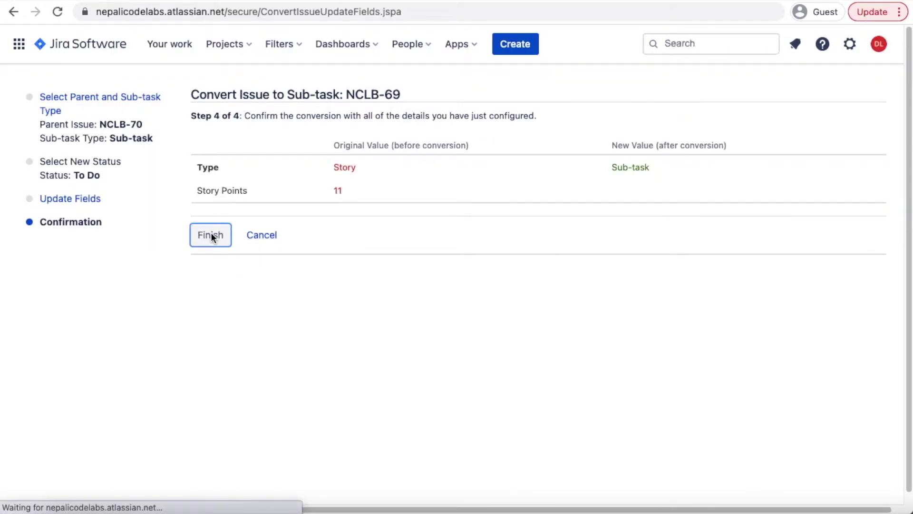
click(349, 189)
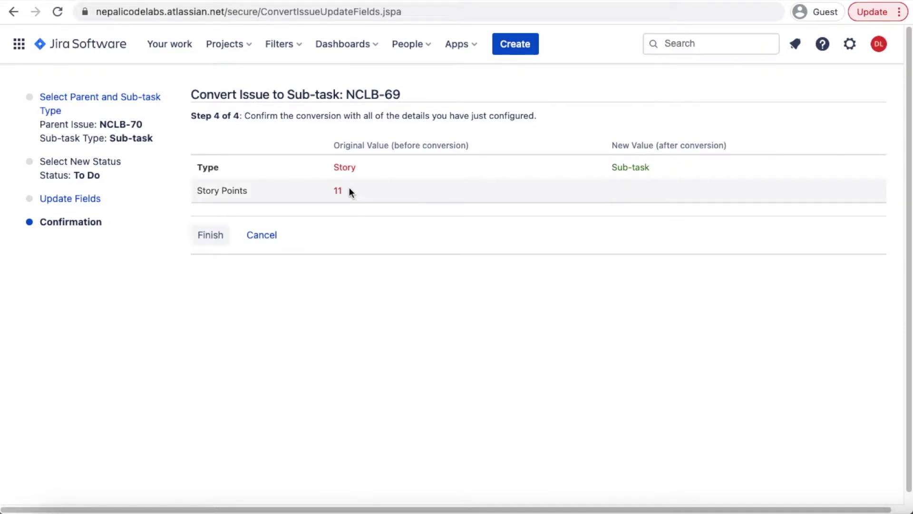
click(214, 241)
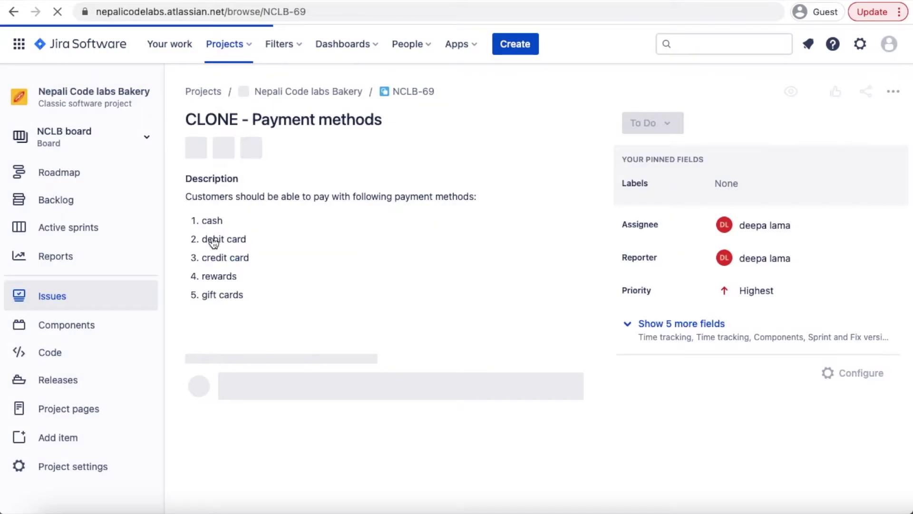
Review the linked issues of NCLB-69, and open the parent story NCLB-70 from the backlog to examine its subtasks
scroll(295, 278, down, 1)
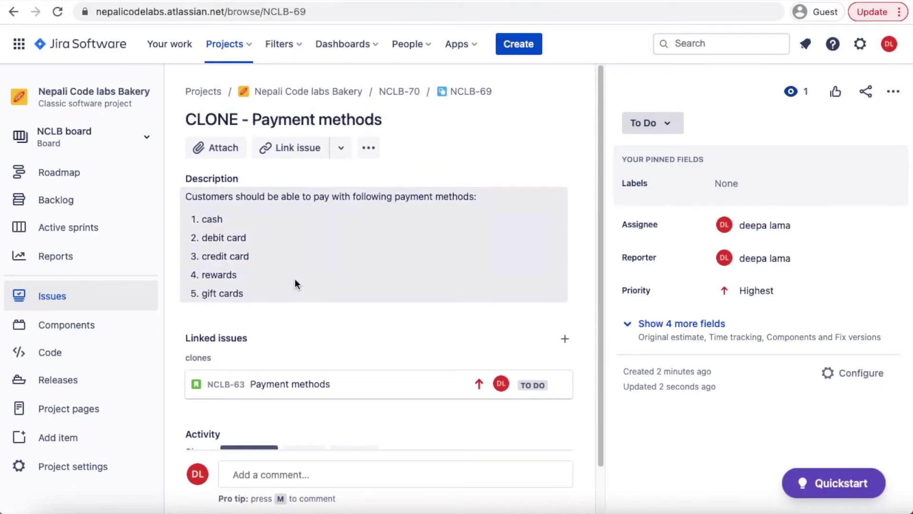
scroll(295, 278, down, 1)
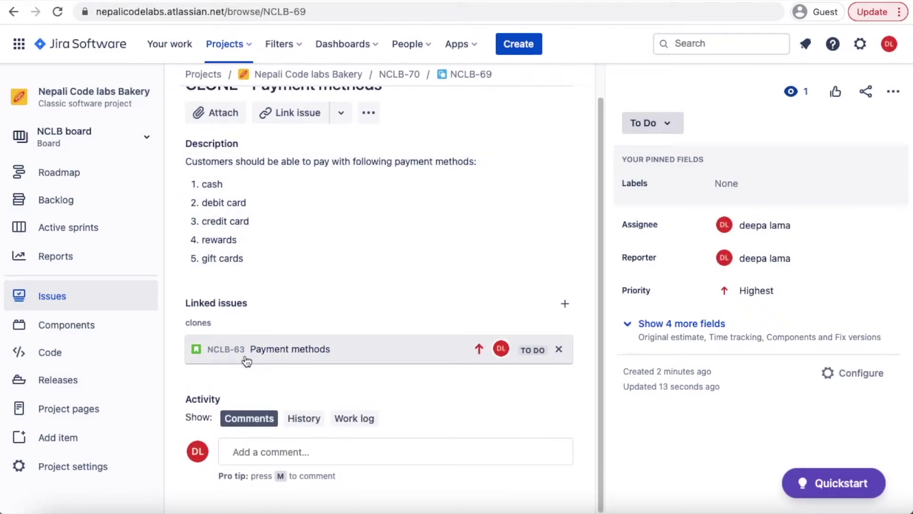
click(76, 202)
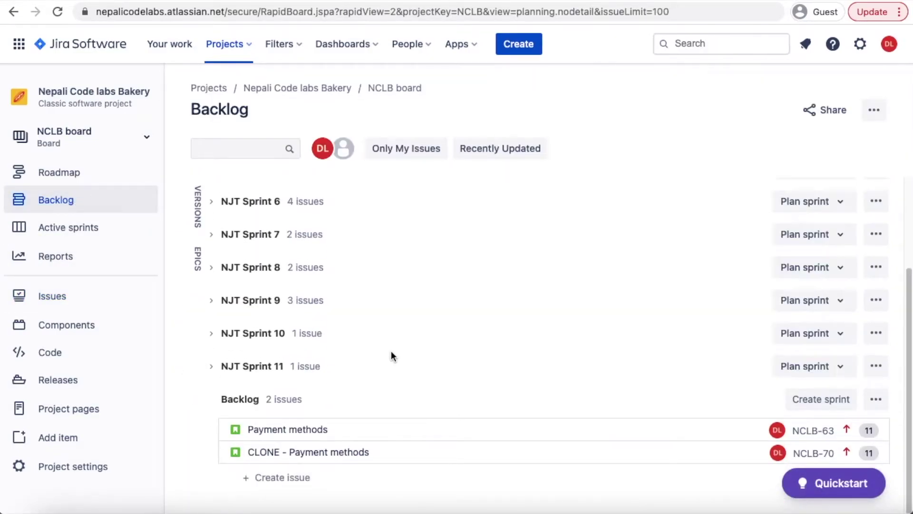
click(320, 453)
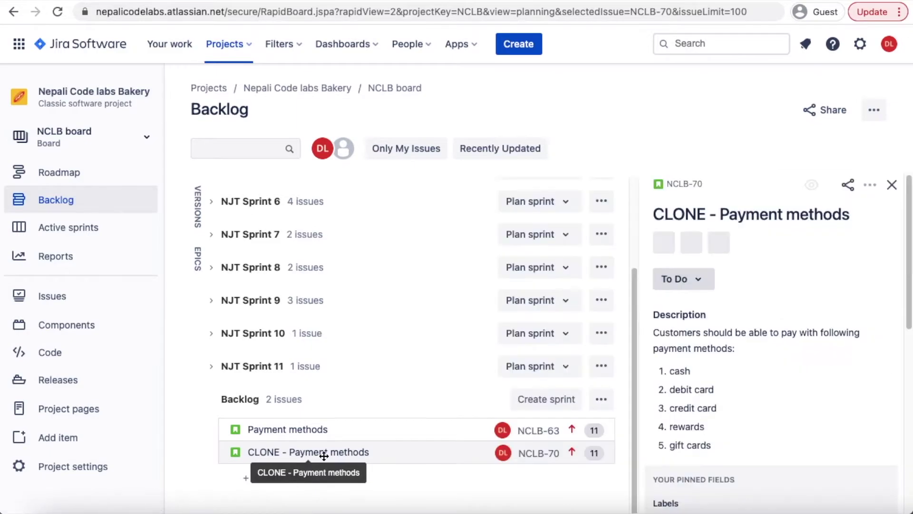
click(681, 183)
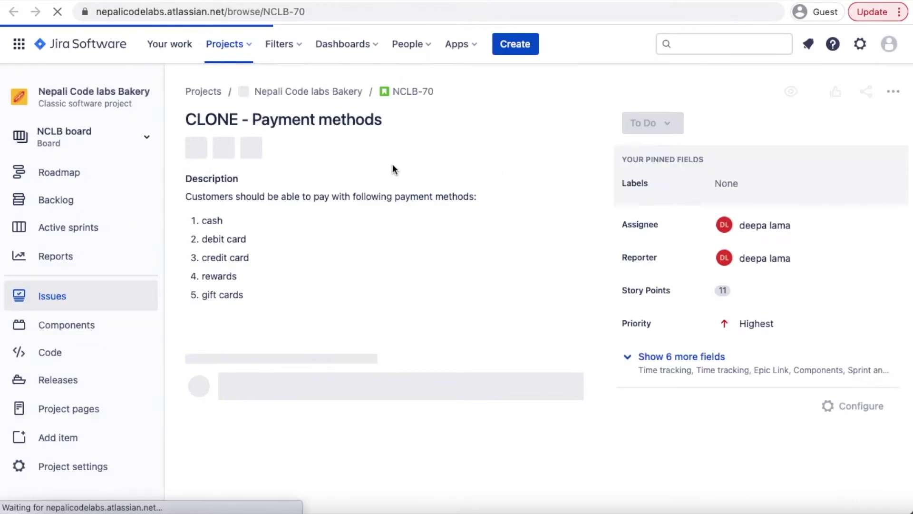
scroll(325, 289, down, 4)
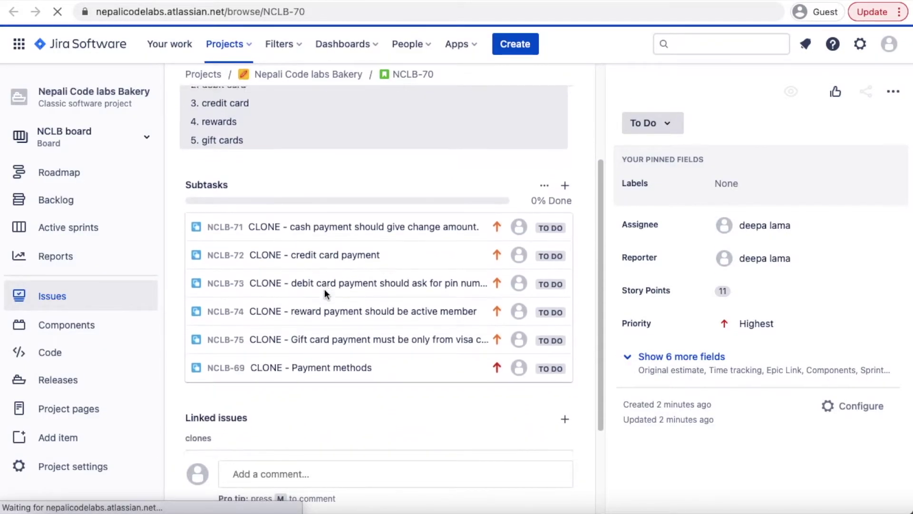
Open the sub-task NCLB-69 and convert it back into an issue of type Story with 5 story points
click(315, 336)
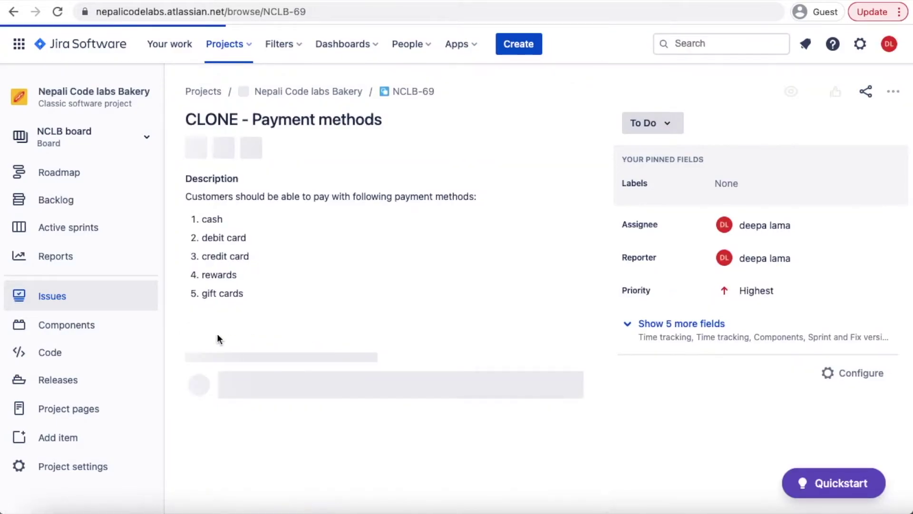
scroll(272, 312, down, 1)
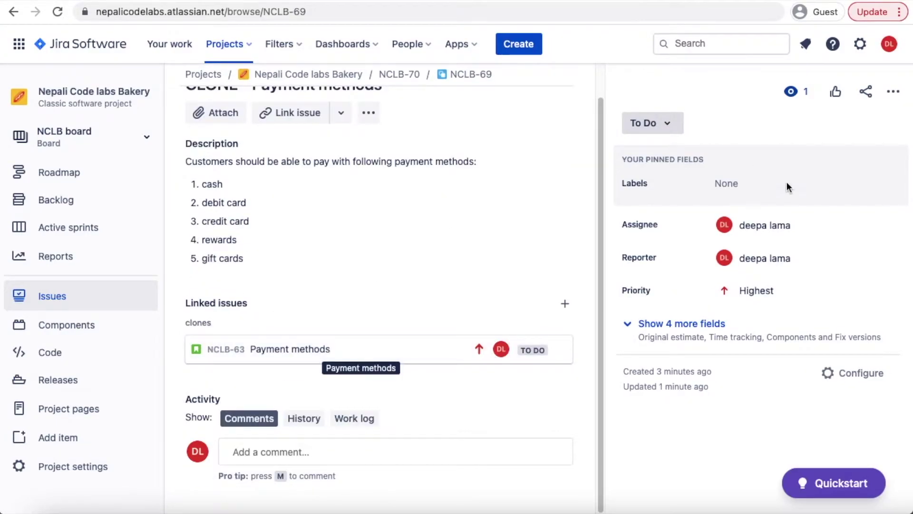
click(893, 91)
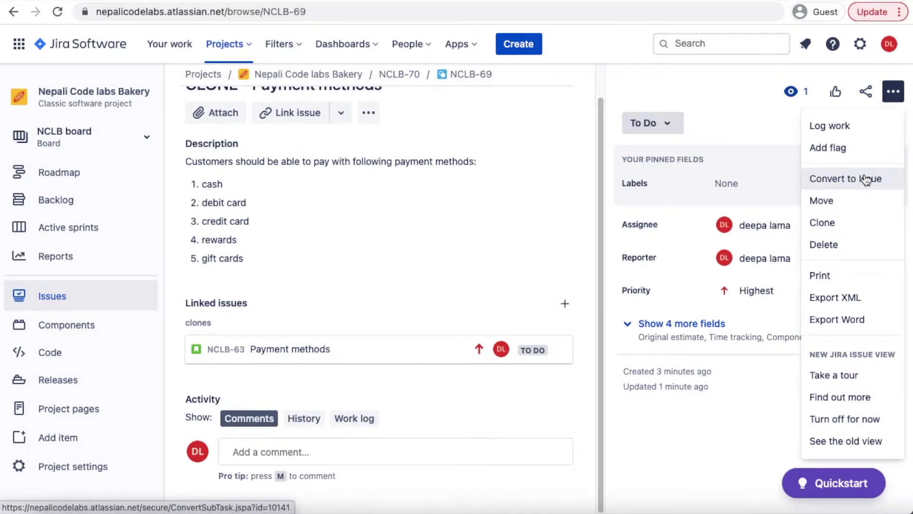
click(865, 179)
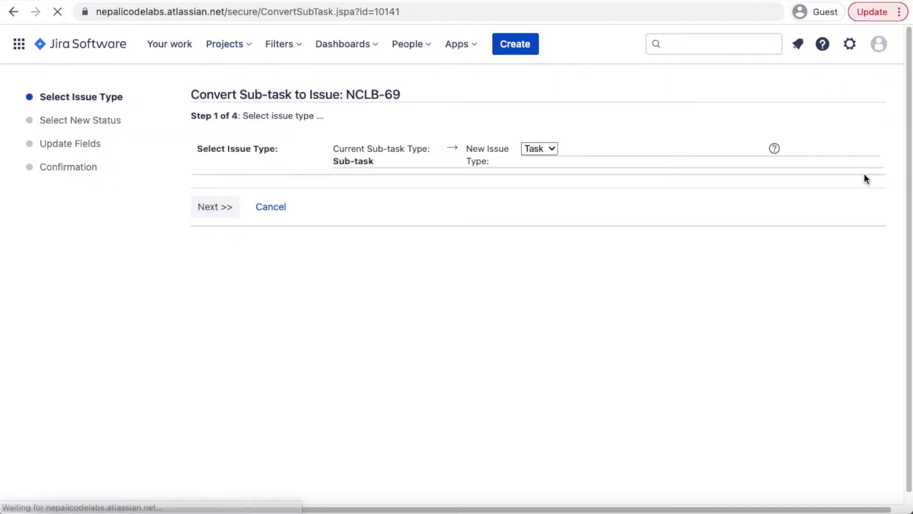
click(552, 148)
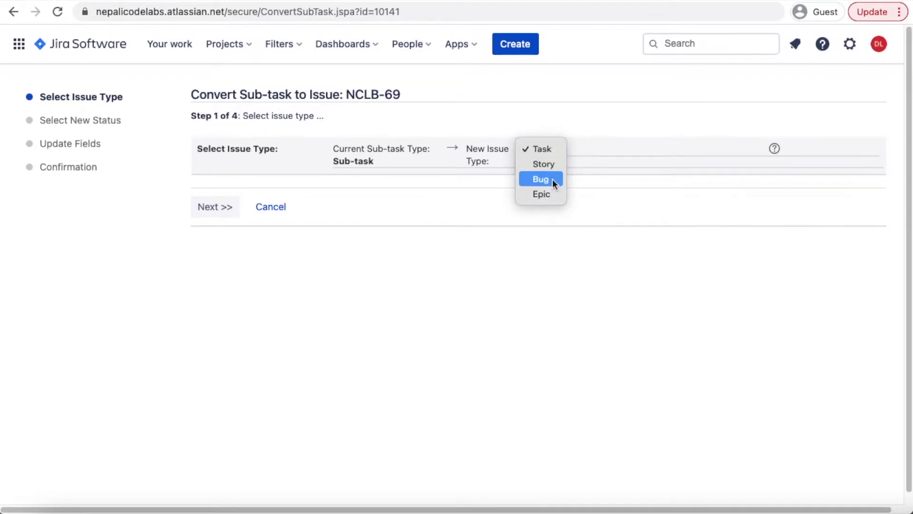
click(527, 165)
click(204, 206)
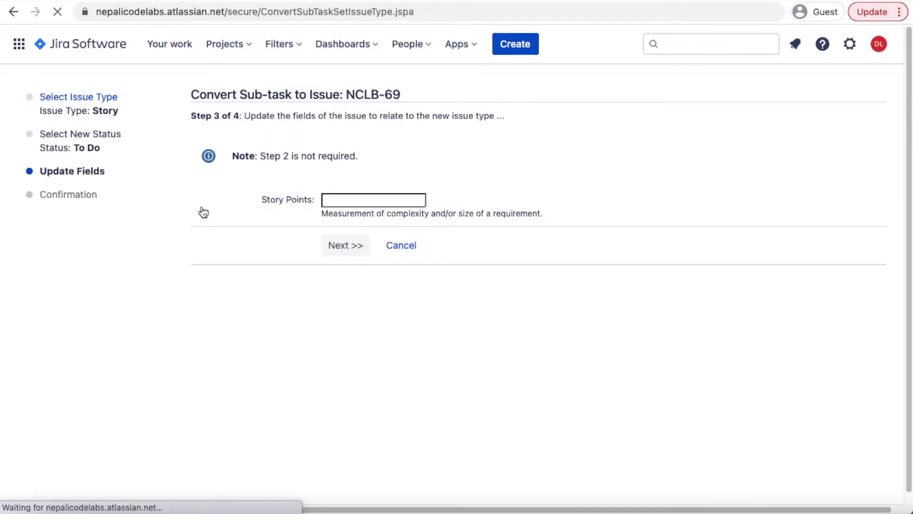
click(355, 247)
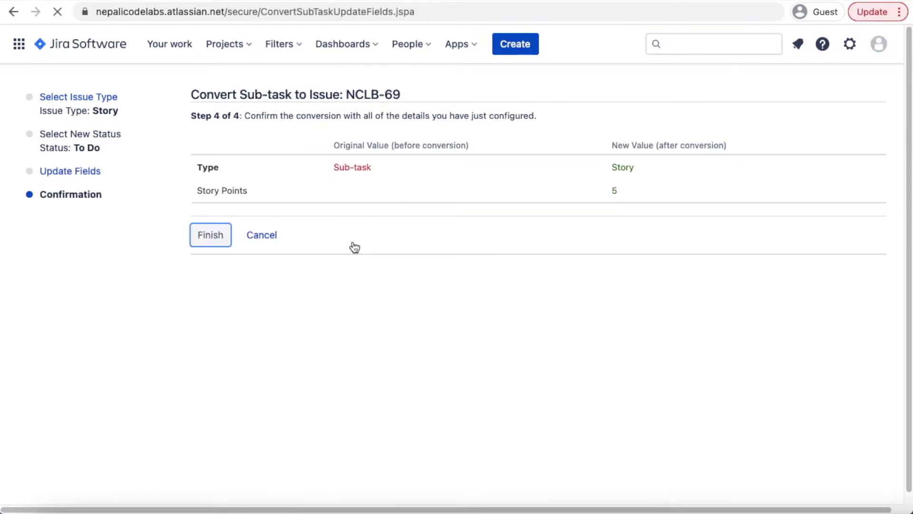
click(210, 240)
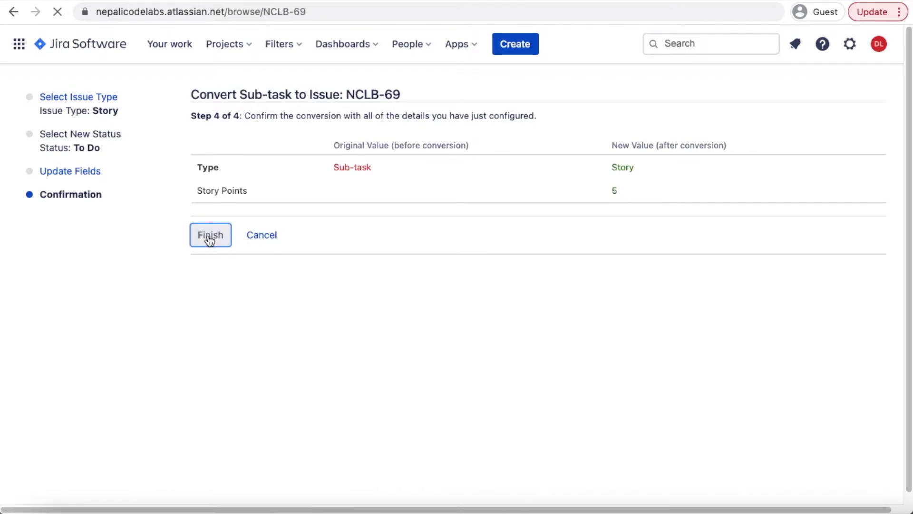
Return to the project backlog and look through its sprints and unassigned issues
click(73, 199)
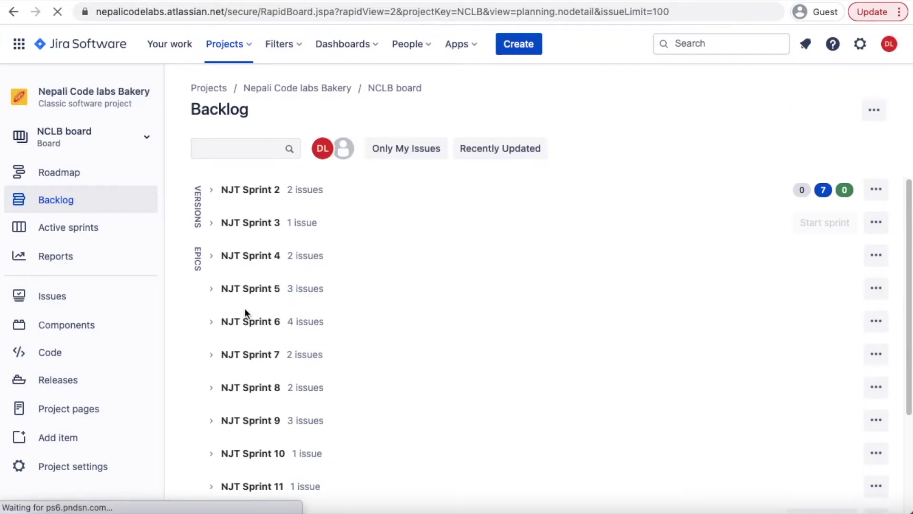
scroll(245, 309, down, 3)
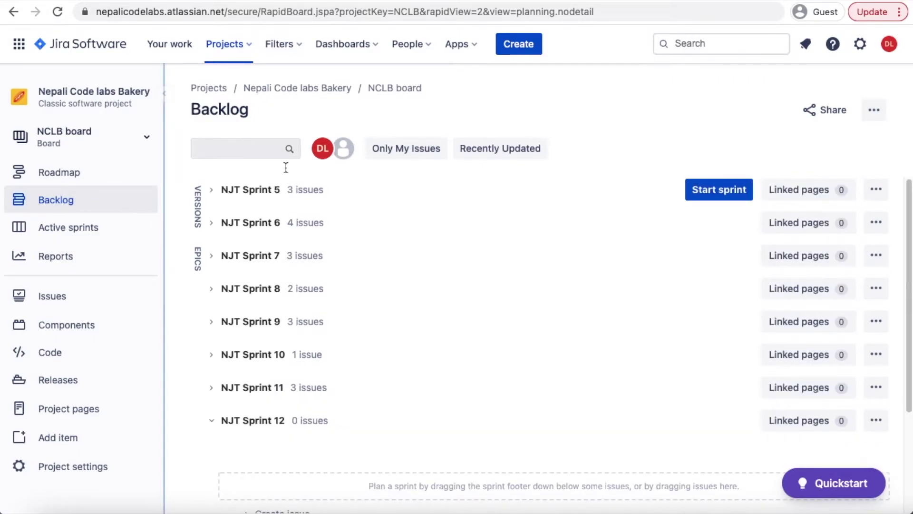
Open the split for backlog story NCLB-63 and name its two new issues payment method 2 and payment method 3
scroll(355, 250, down, 2)
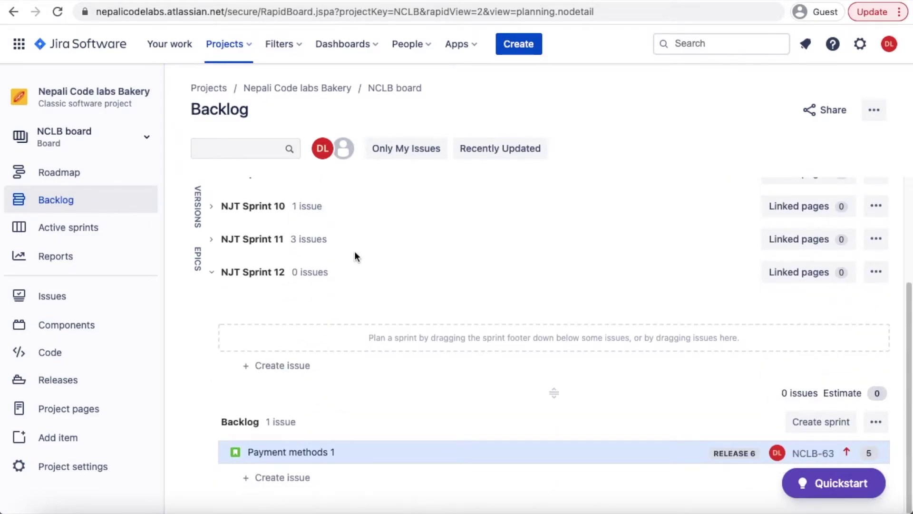
right_click(320, 455)
scroll(371, 430, down, 4)
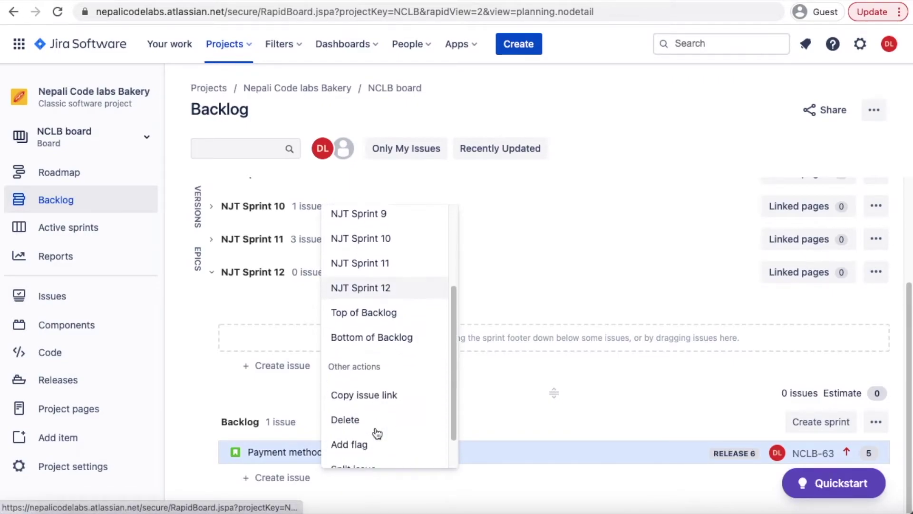
click(352, 427)
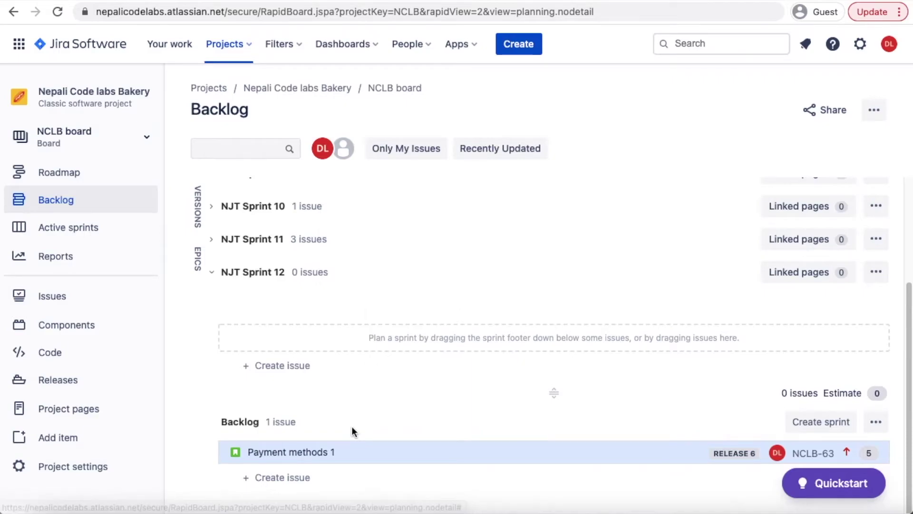
click(448, 214)
text(payment method 2)
key(Tab)
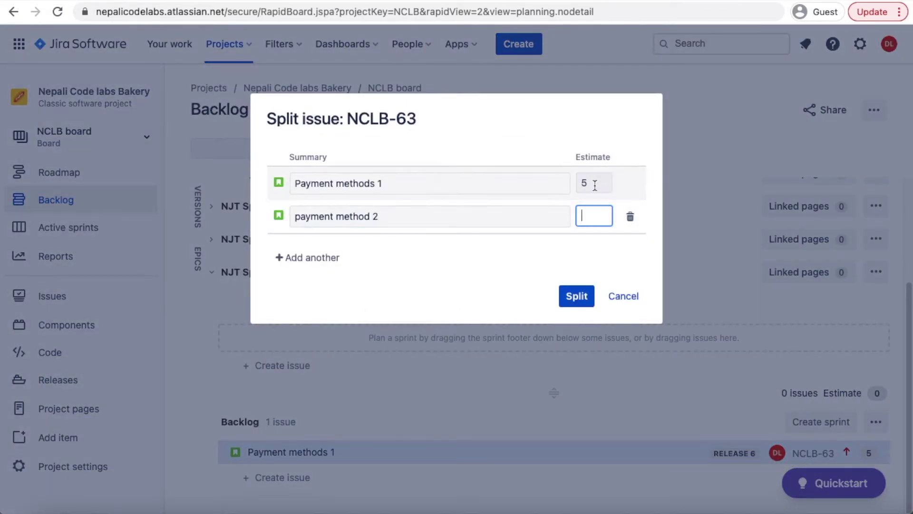
click(307, 257)
text(payment method 3)
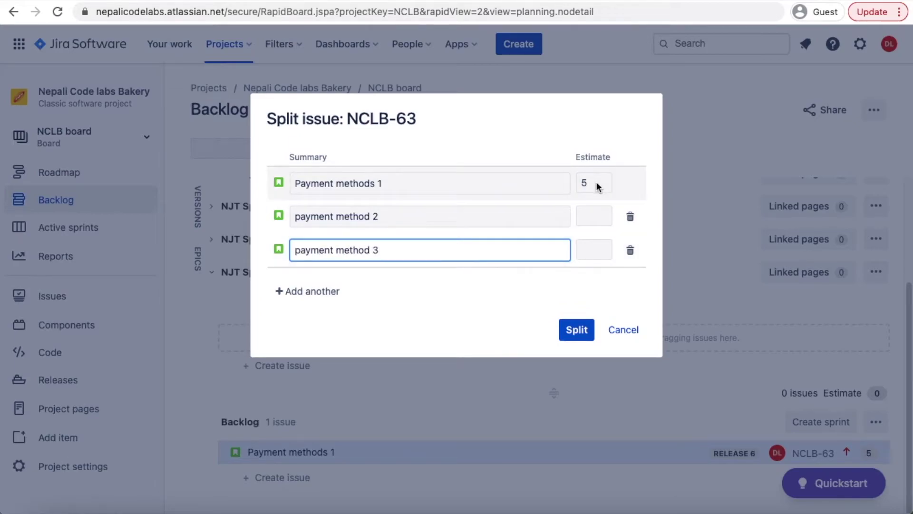
Set the estimates to 3 for Payment methods 1 and 1 each for payment method 2 and payment method 3, and split the issue
click(594, 250)
text(1)
click(594, 216)
text(1)
click(594, 182)
key(BackSpace)
text(3)
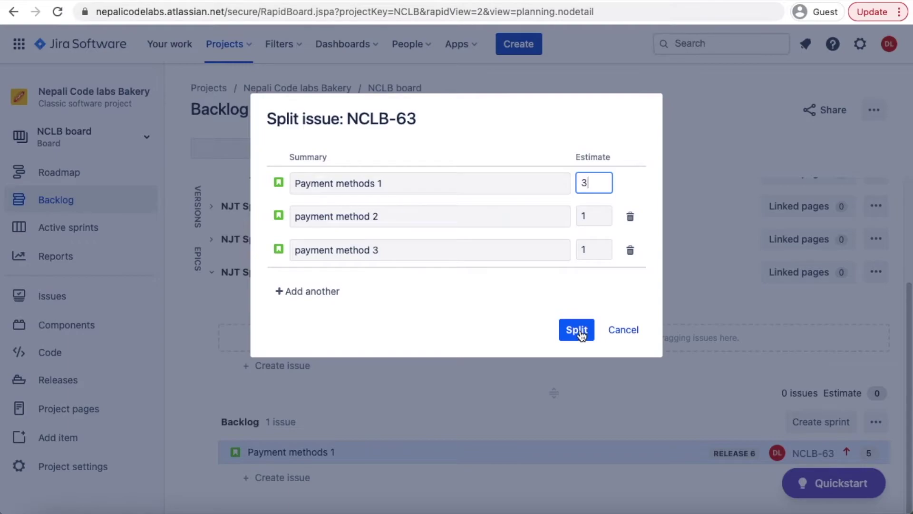
click(576, 329)
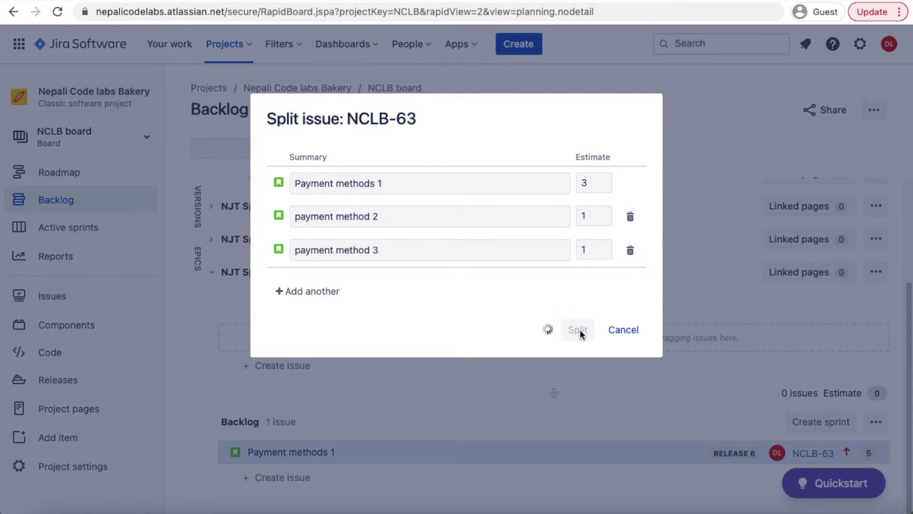
Delete the cloned story NCLB-70 and its subtasks from the backlog
scroll(580, 335, down, 1)
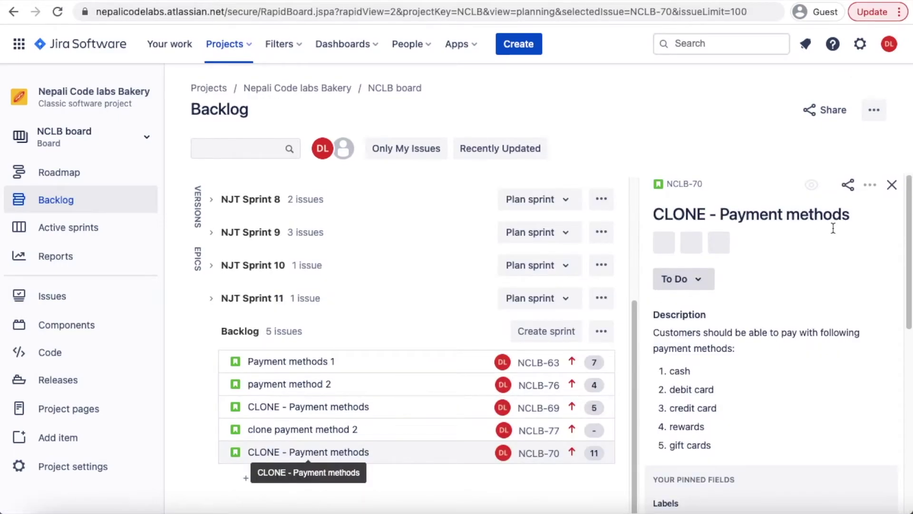
click(872, 187)
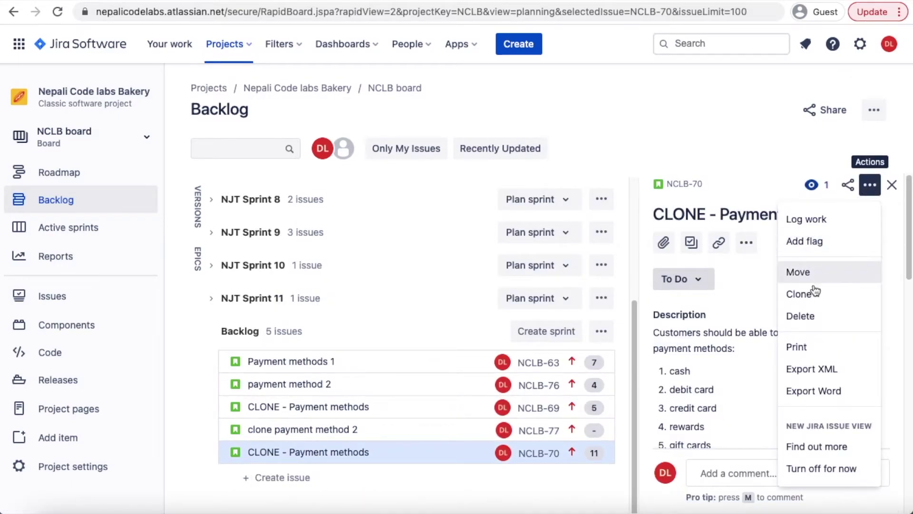
click(808, 317)
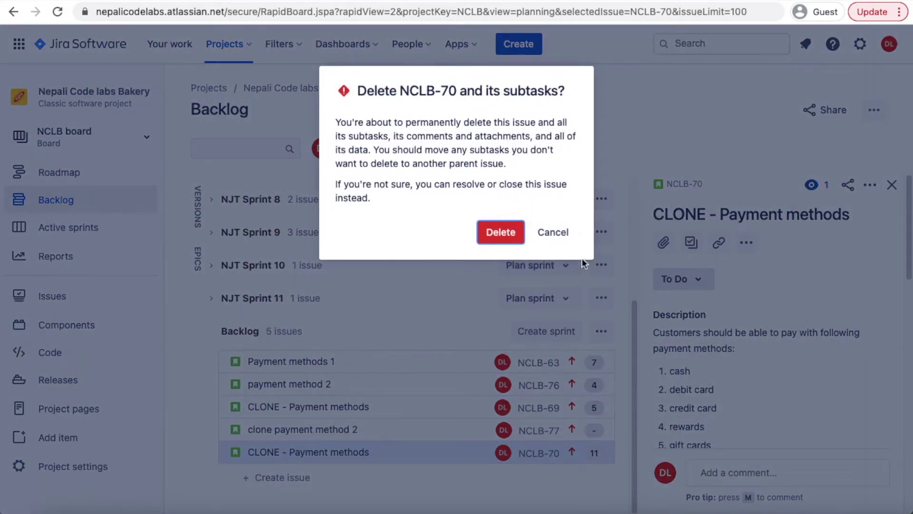
click(506, 242)
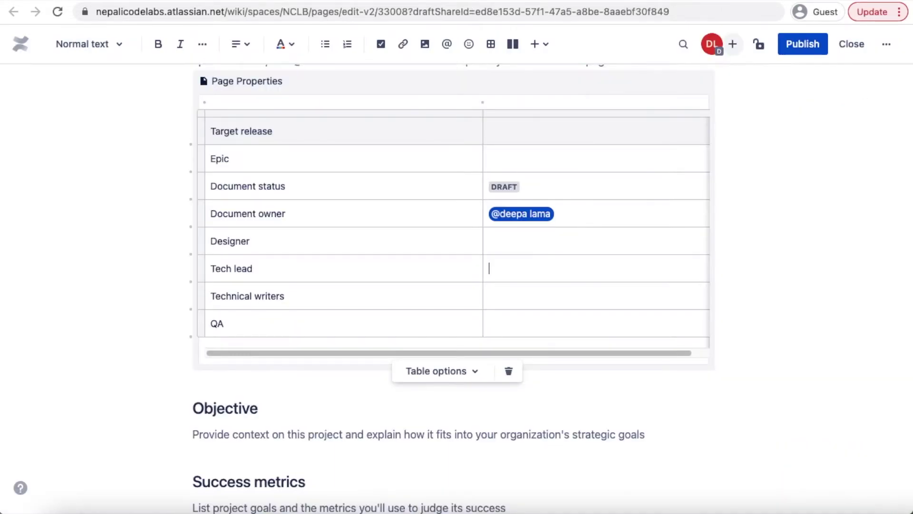
Examine the product requirements page draft in Confluence, from its page properties and milestones to the requirements and open questions
scroll(711, 337, down, 6)
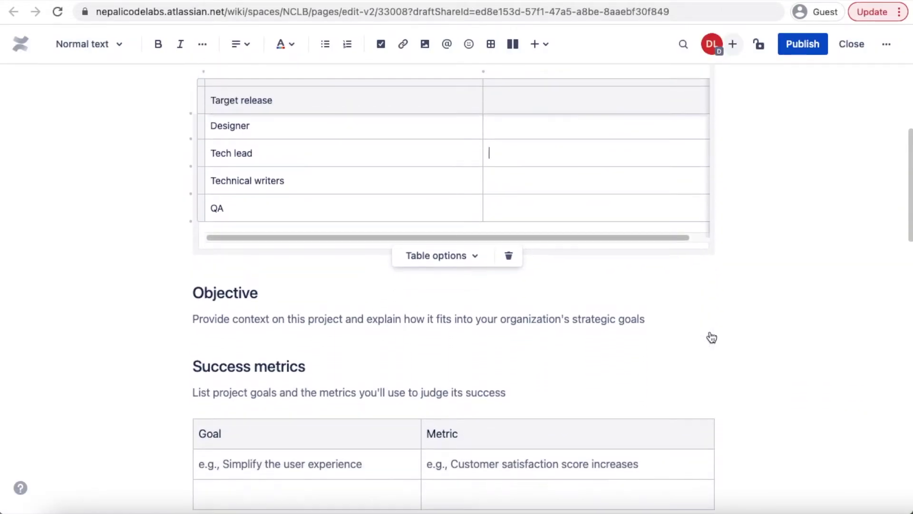
scroll(710, 331, down, 7)
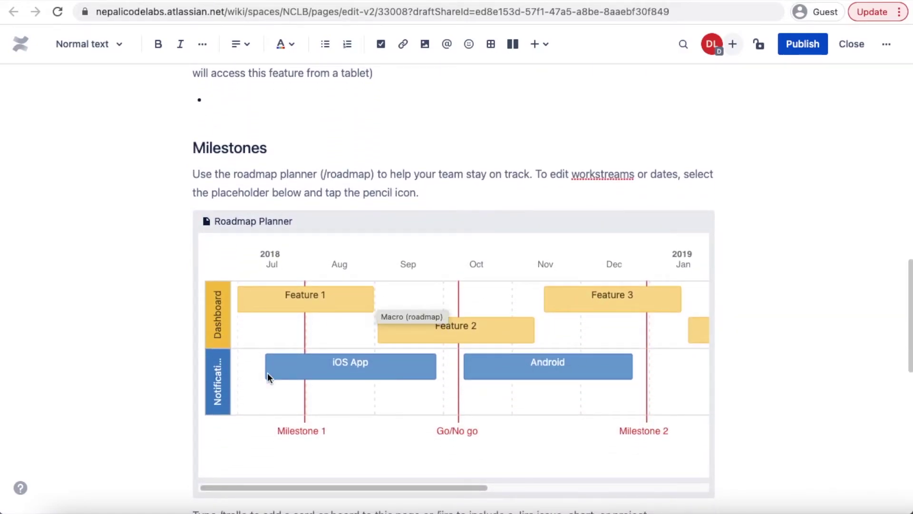
scroll(369, 390, down, 10)
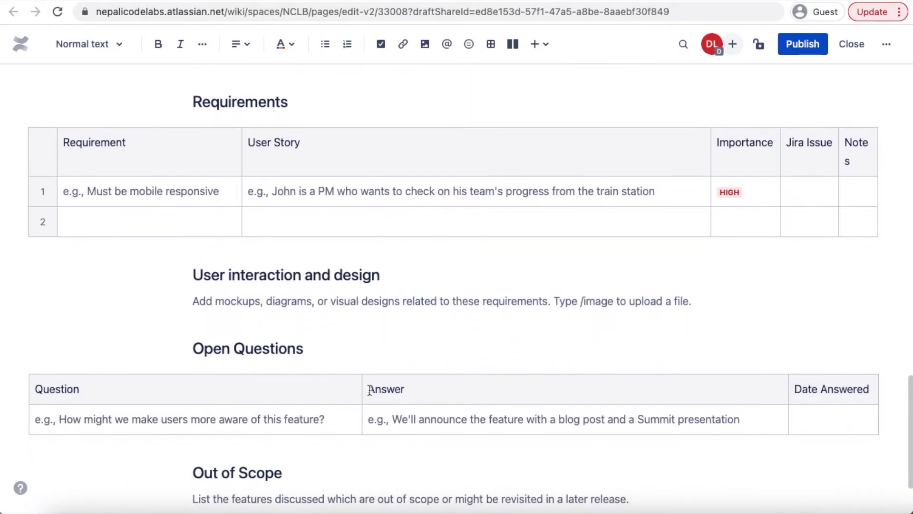
scroll(369, 390, down, 3)
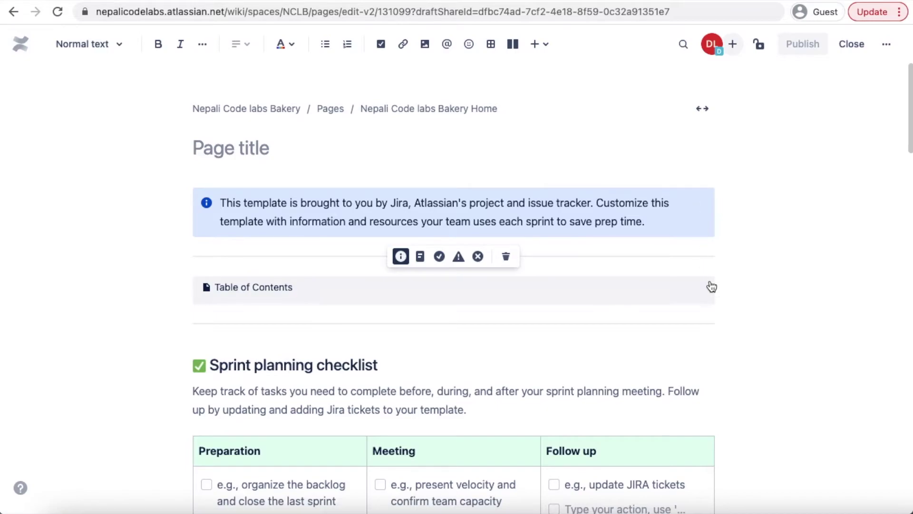
Read through the sprint planning page template, from the checklist and team members to capacity planning, potential risks and resources
scroll(712, 287, down, 2)
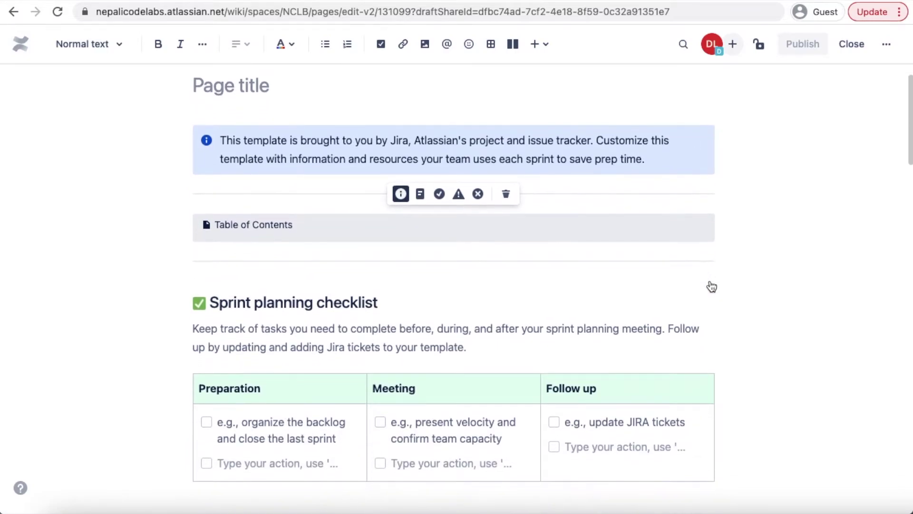
scroll(712, 287, down, 2)
scroll(710, 281, down, 2)
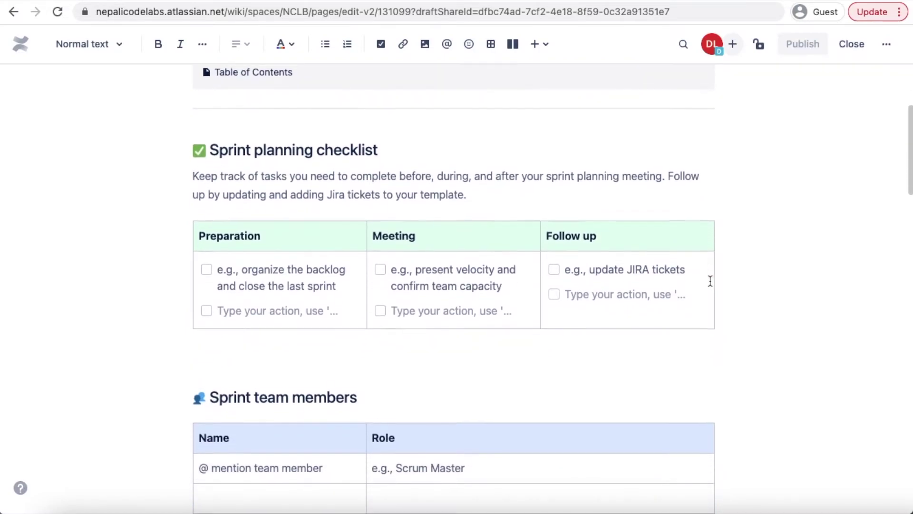
scroll(710, 281, down, 2)
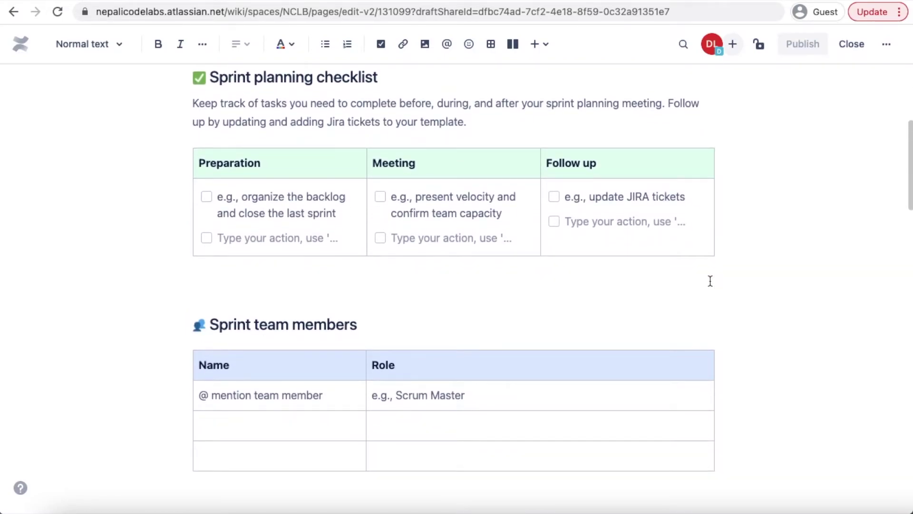
scroll(608, 307, down, 3)
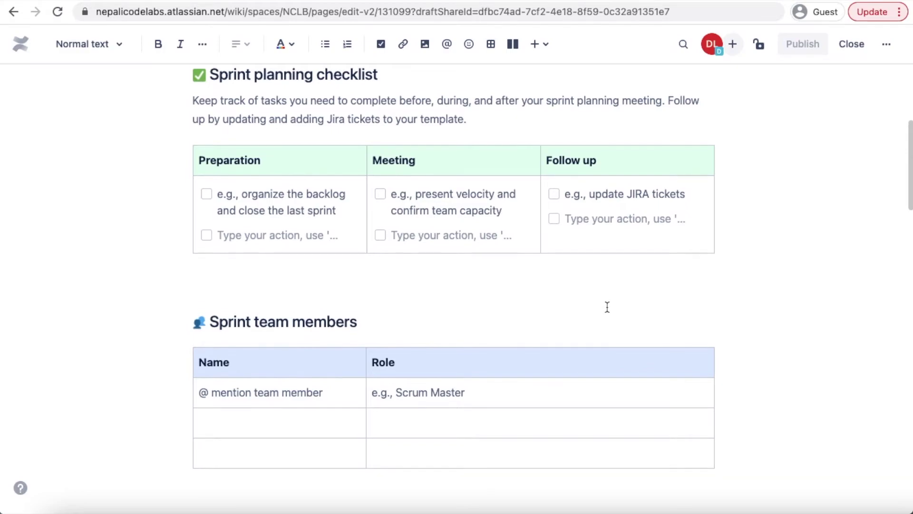
scroll(608, 307, down, 2)
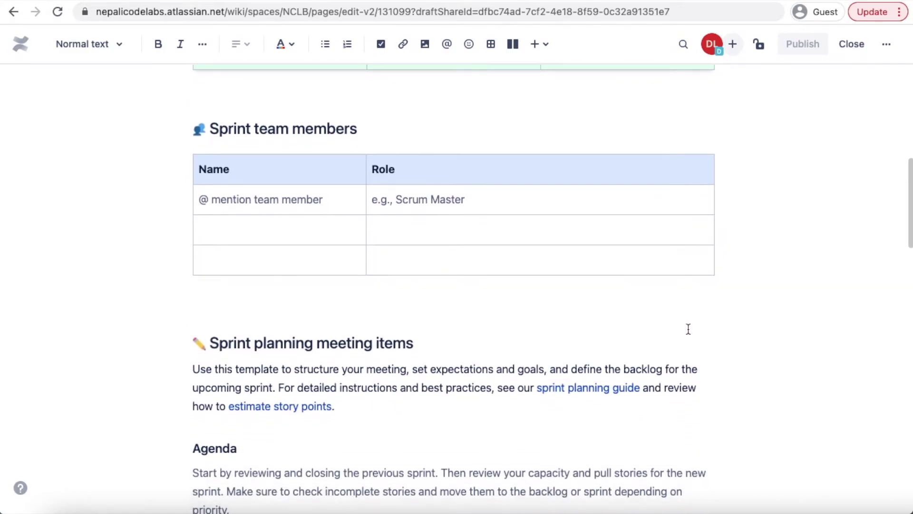
scroll(688, 329, down, 1)
scroll(688, 328, down, 5)
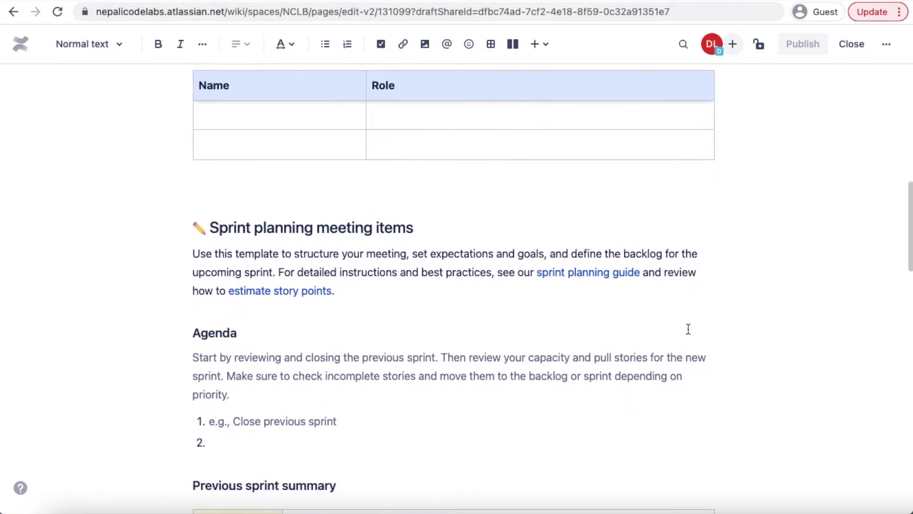
scroll(688, 329, down, 1)
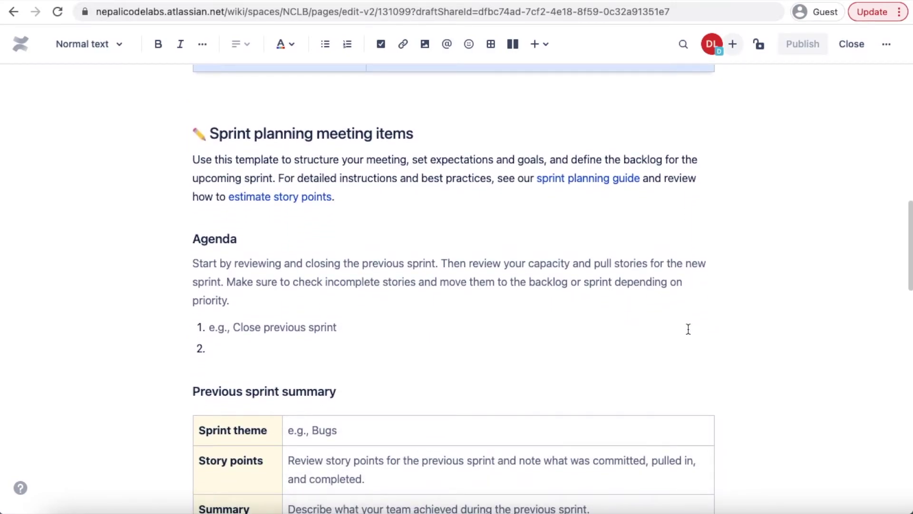
scroll(689, 329, down, 5)
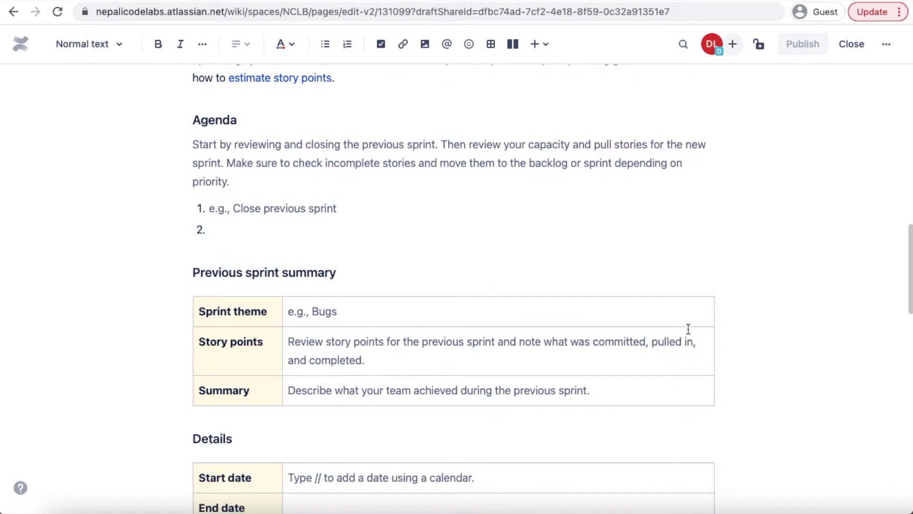
scroll(609, 320, down, 6)
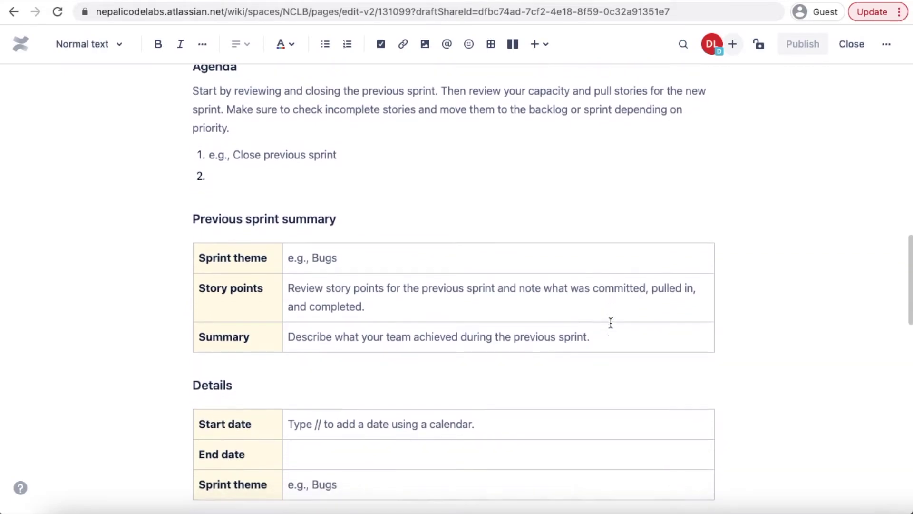
scroll(611, 323, down, 6)
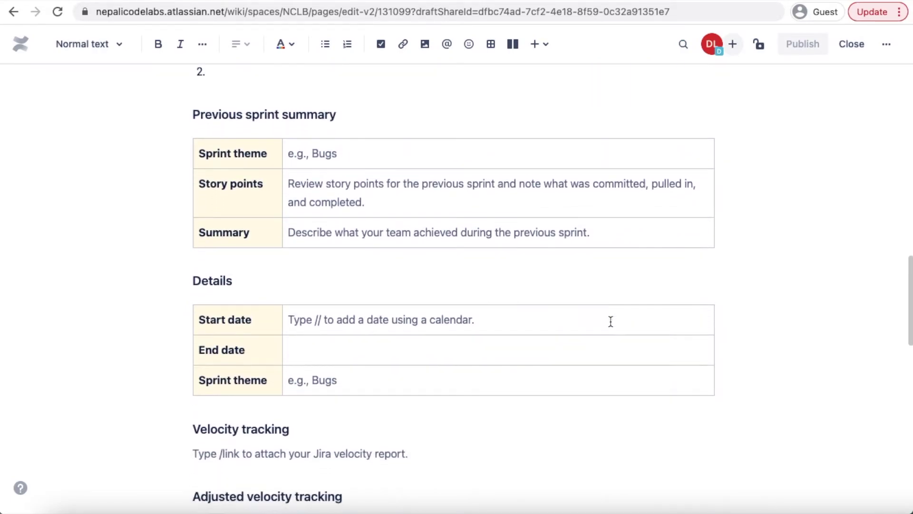
scroll(611, 322, down, 10)
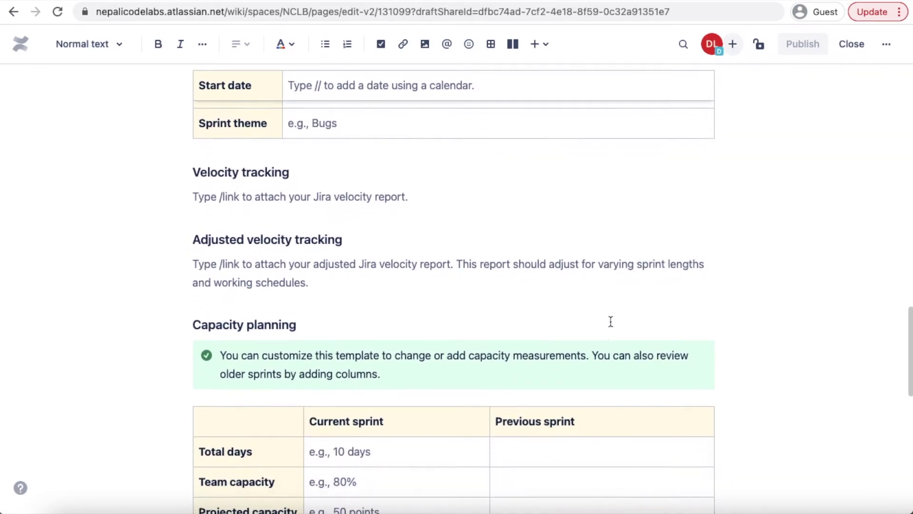
scroll(610, 321, down, 9)
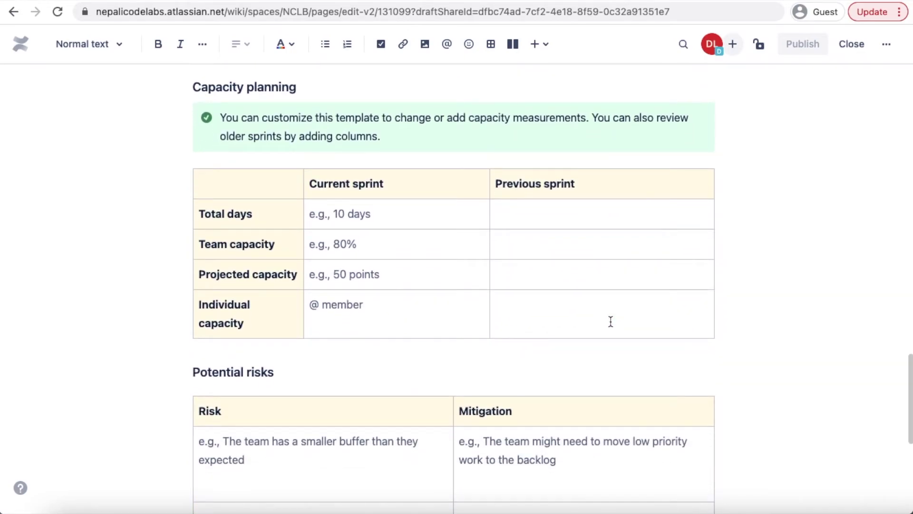
scroll(611, 321, down, 10)
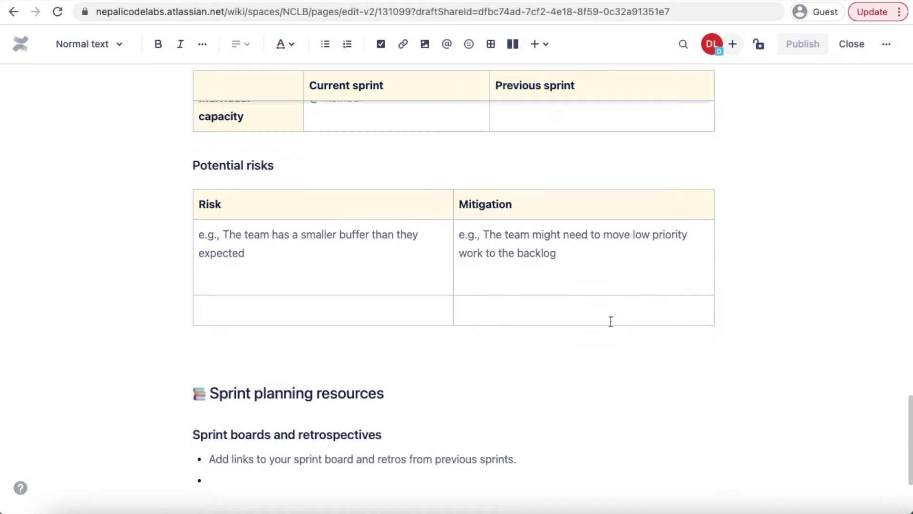
scroll(611, 322, down, 1)
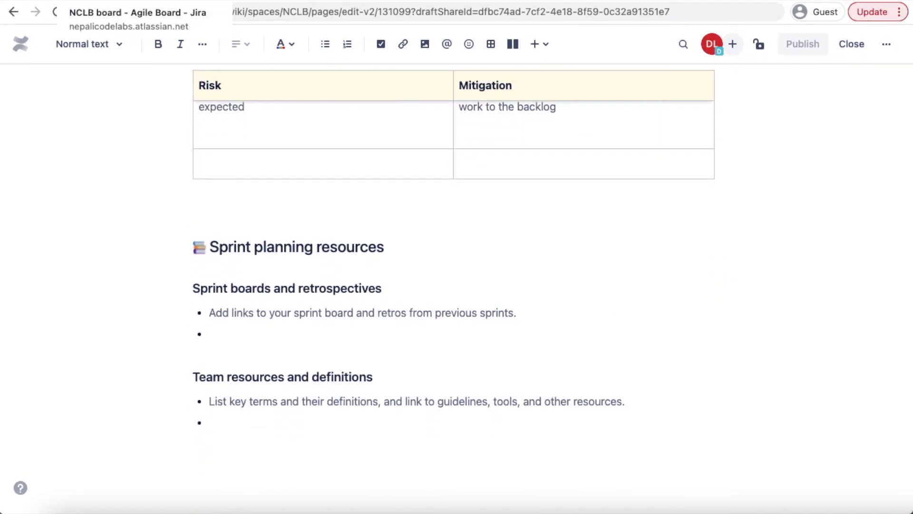
Switch back to the Jira backlog, show its versions and create a version named Release 10 for Nepali Code labs Bakery
click(129, 0)
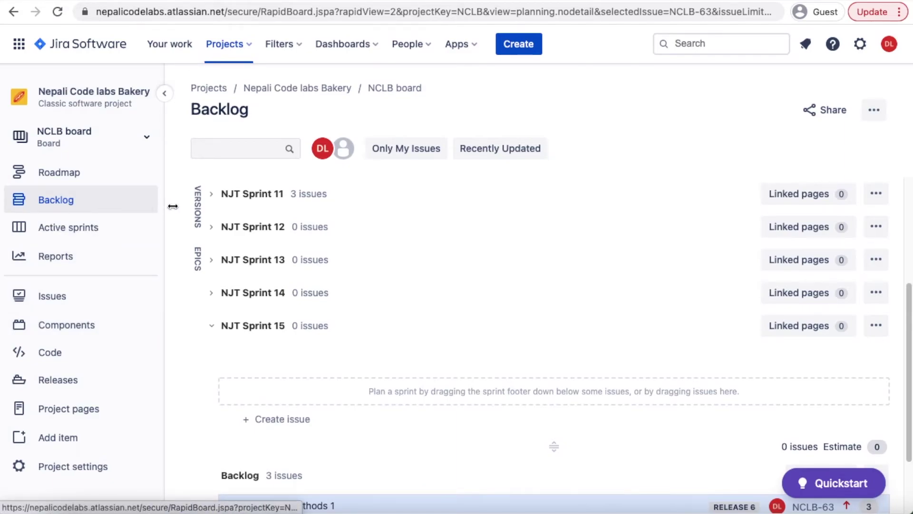
click(199, 207)
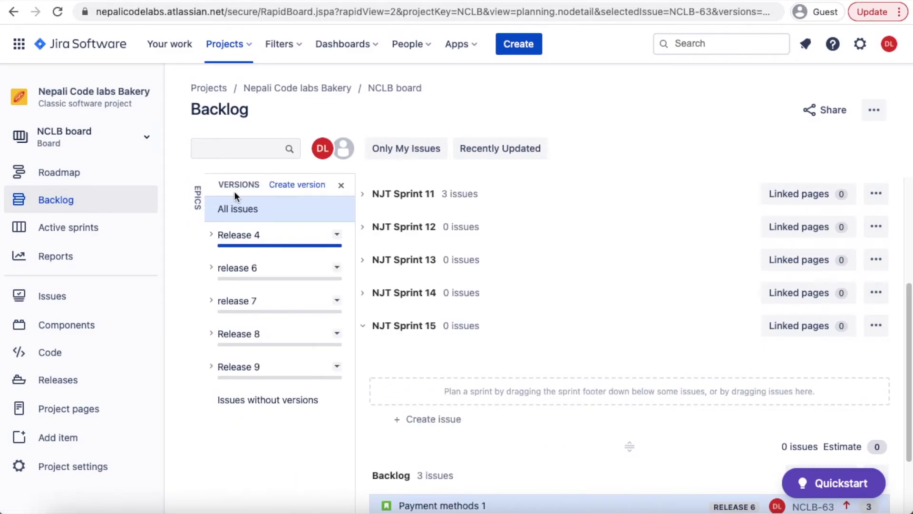
click(291, 185)
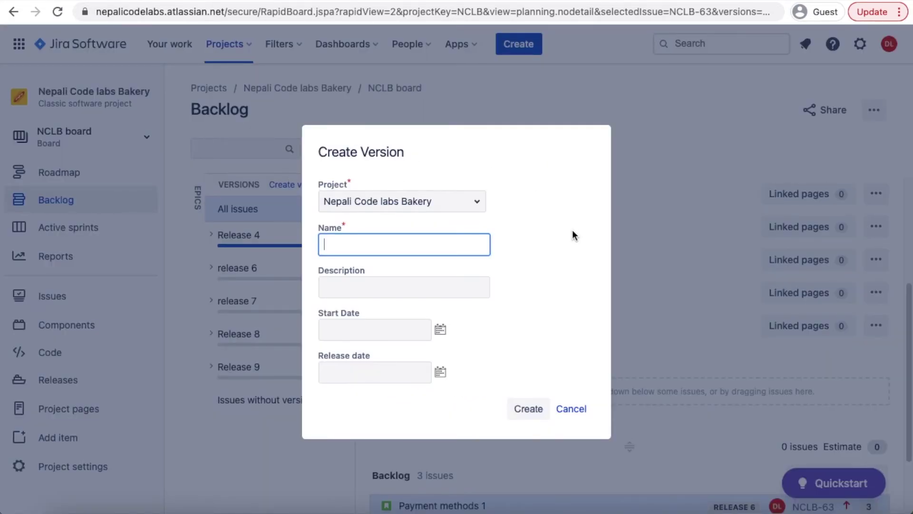
text(Release 10)
click(440, 329)
click(441, 375)
click(441, 376)
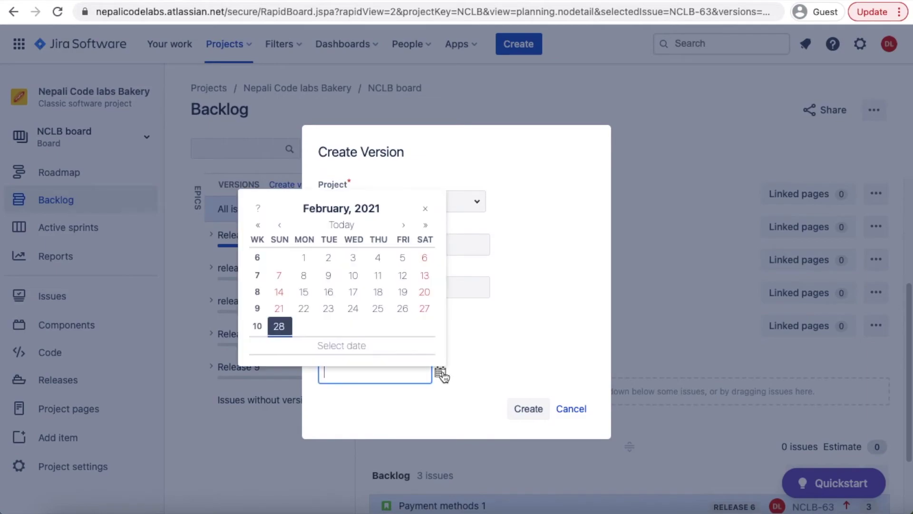
click(531, 409)
scroll(347, 388, down, 3)
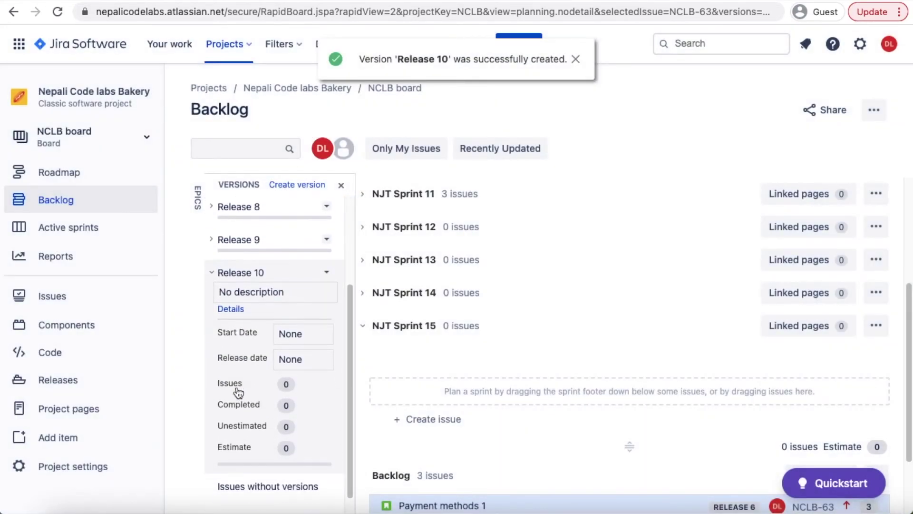
click(211, 253)
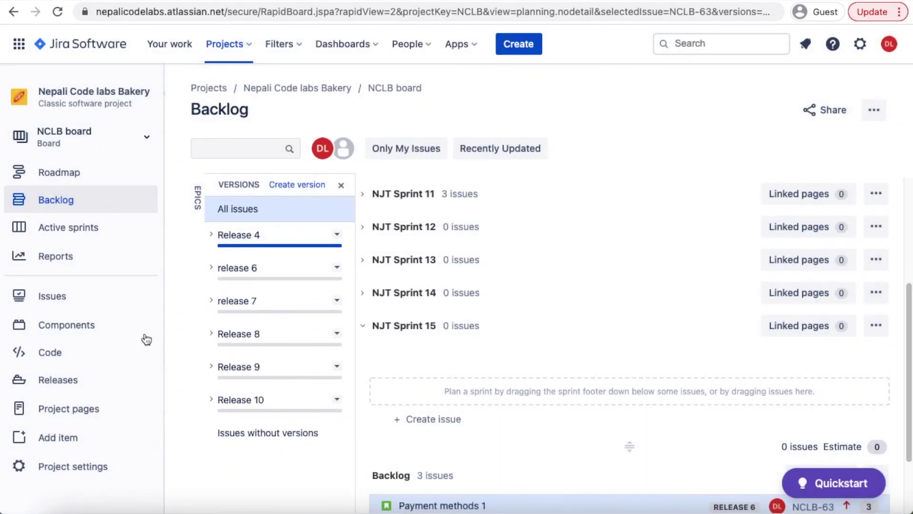
Create a version named Release 11 on the project's Releases page and return to the backlog
click(90, 381)
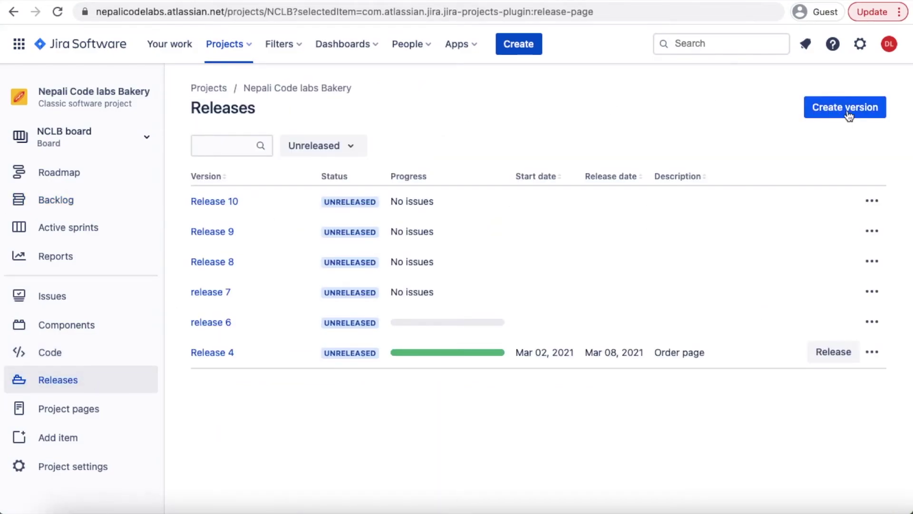
click(860, 114)
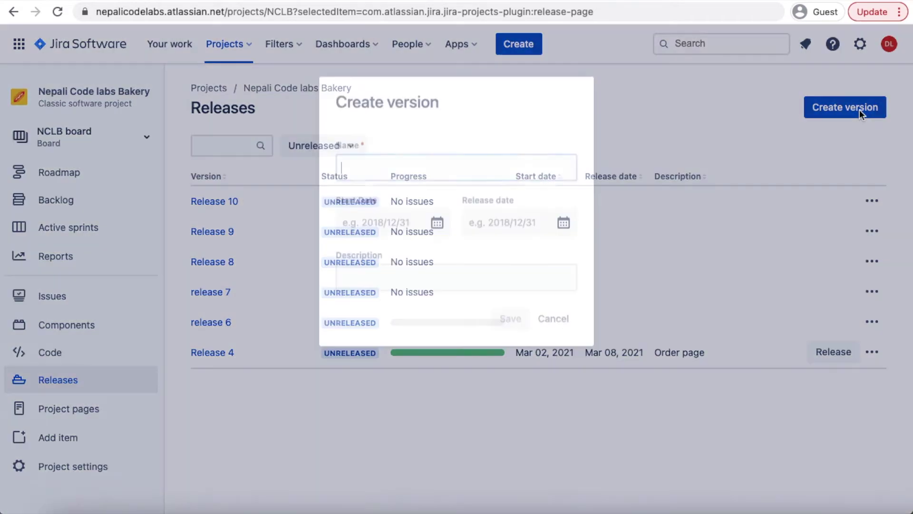
text(Release)
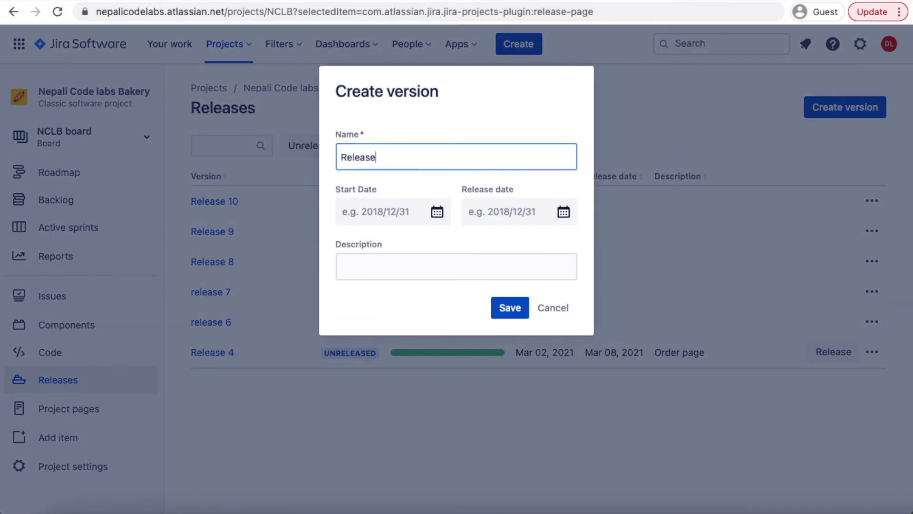
click(510, 307)
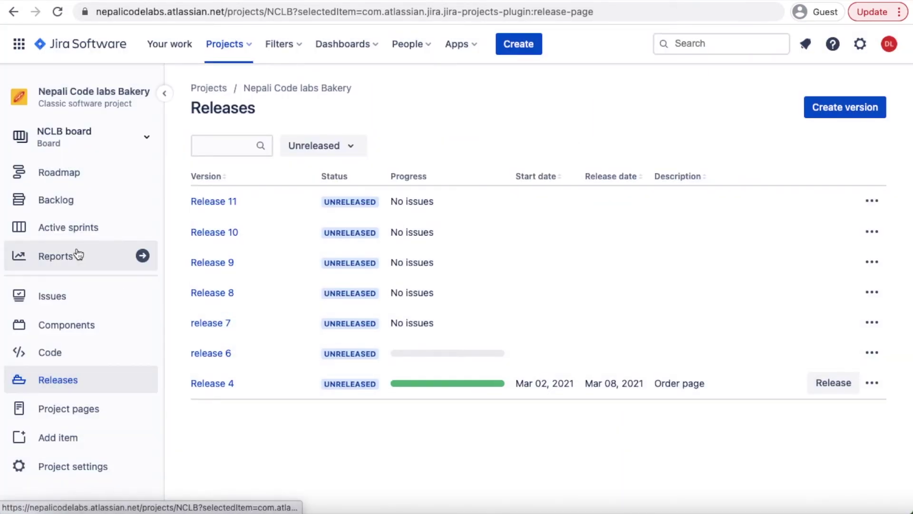
click(90, 206)
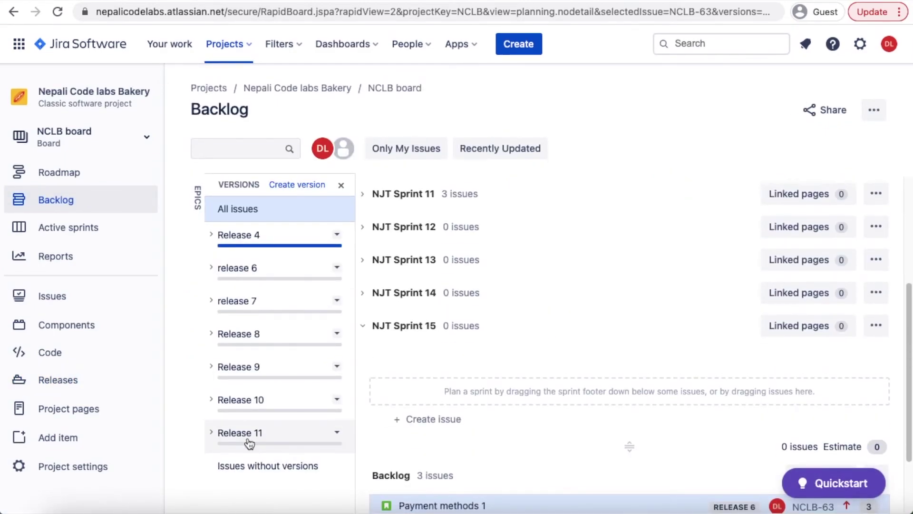
Hide the backlog's versions list, create two new empty sprints and collapse the last one
click(341, 185)
scroll(395, 228, down, 2)
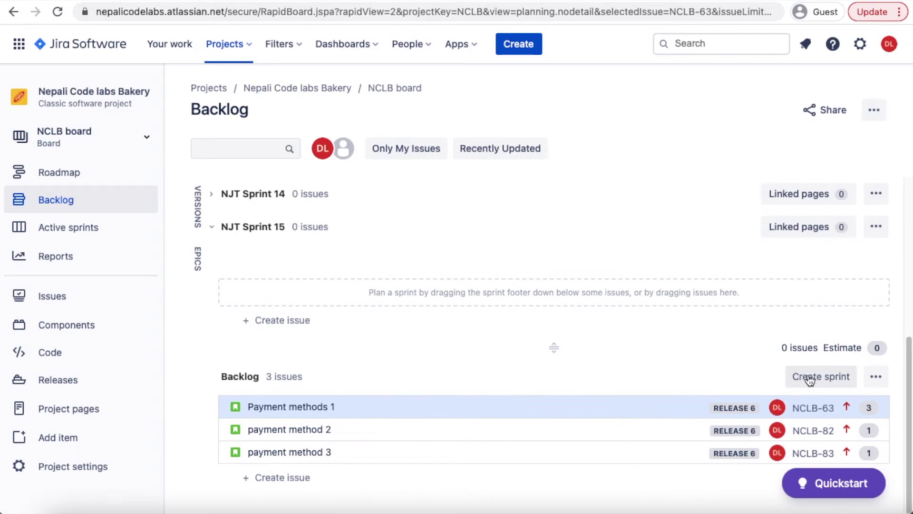
click(830, 379)
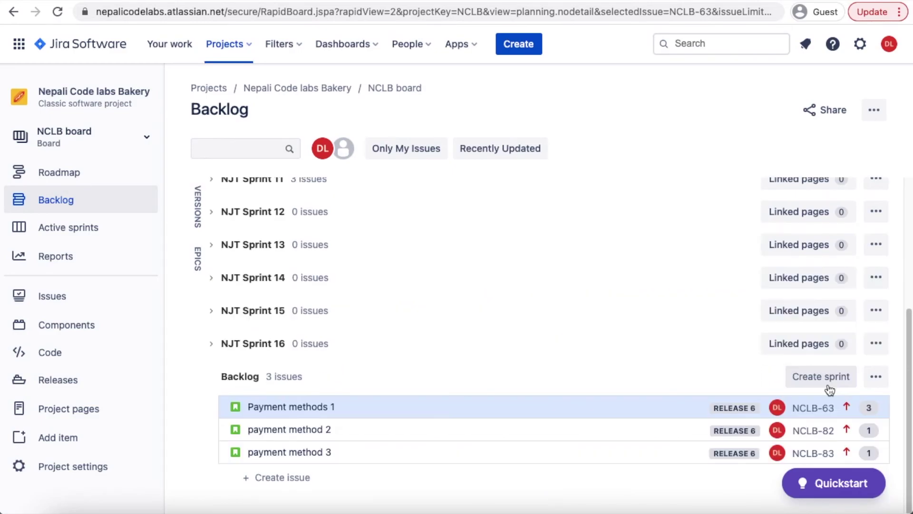
click(830, 377)
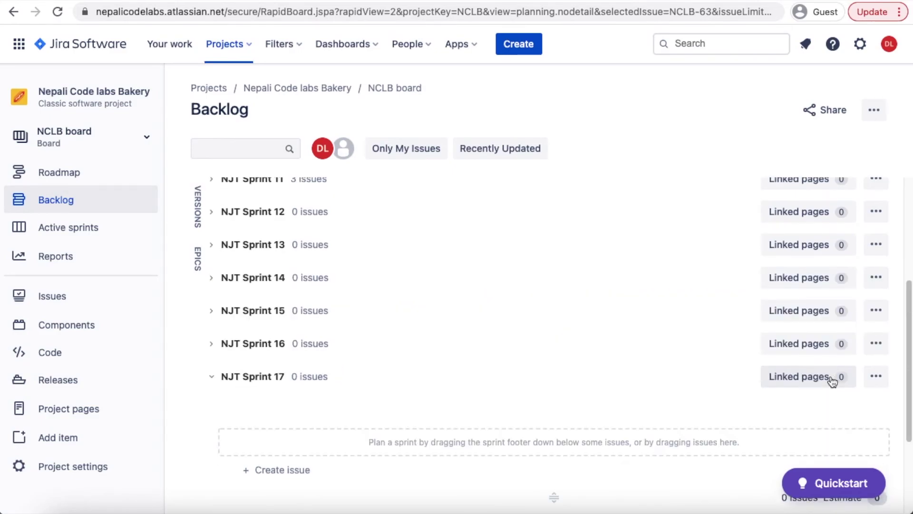
click(291, 383)
Move NJT Sprint 16 down one place in the sprint order, below NJT Sprint 17
click(877, 311)
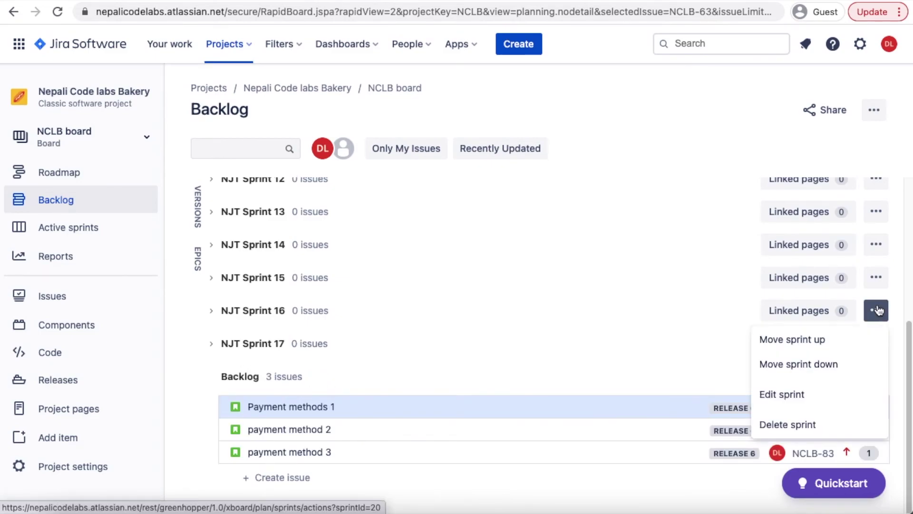
click(819, 369)
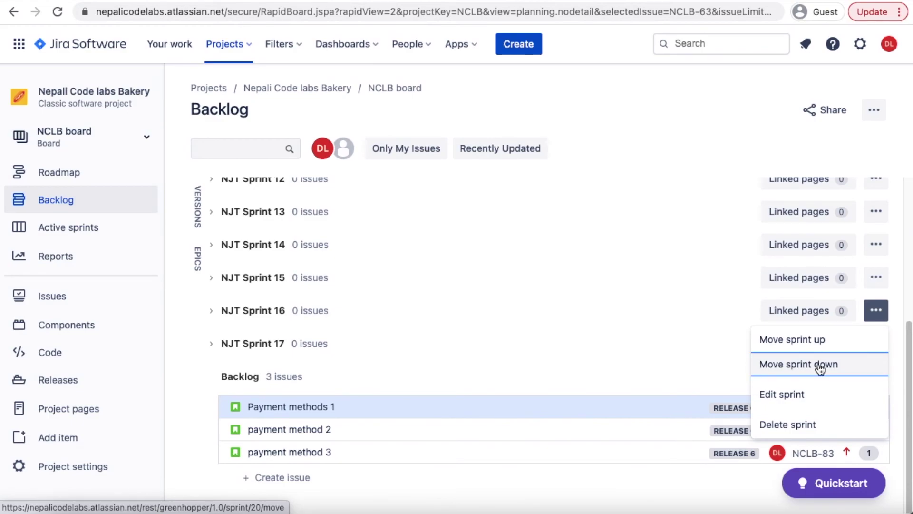
click(820, 369)
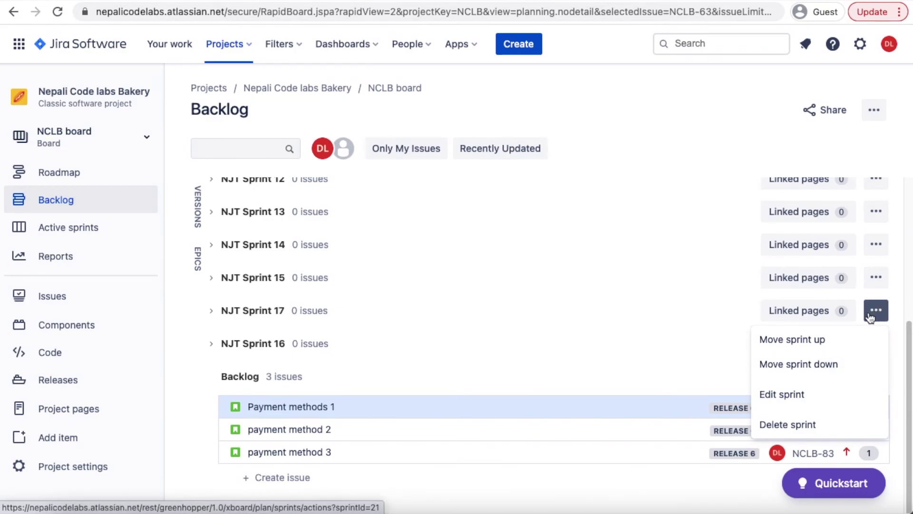
Open NJT Sprint 17's name and goal for editing, cancel without changes, and delete that sprint
click(800, 392)
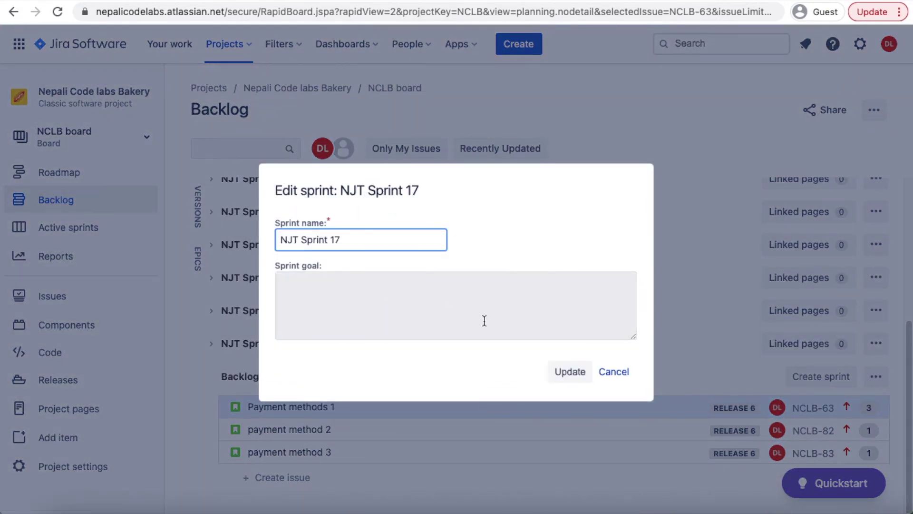
click(606, 371)
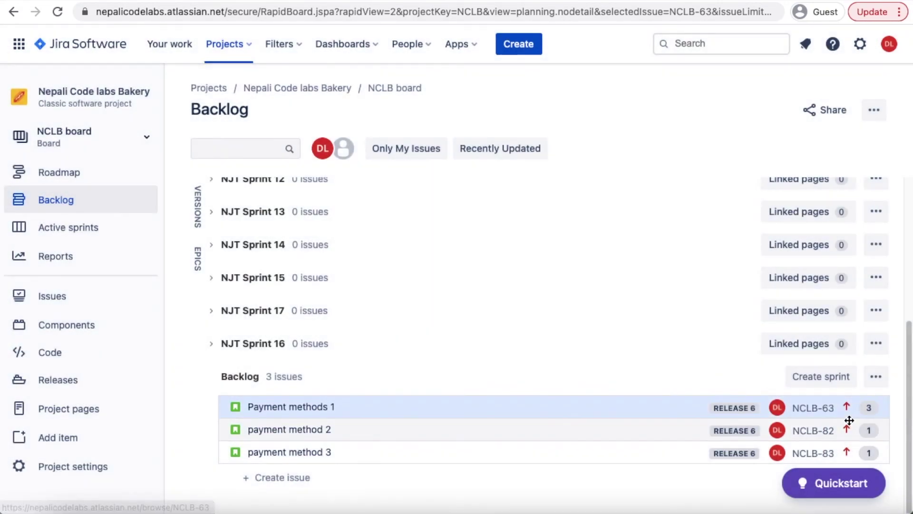
click(876, 314)
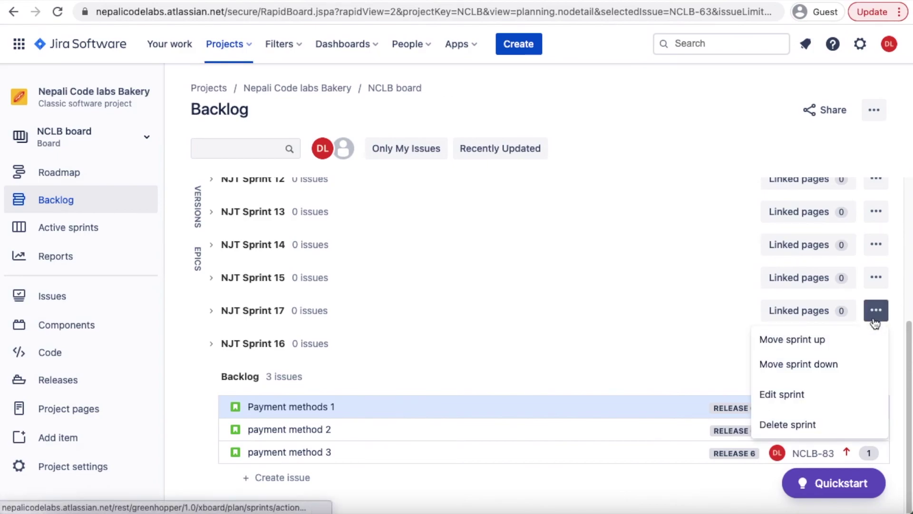
click(802, 426)
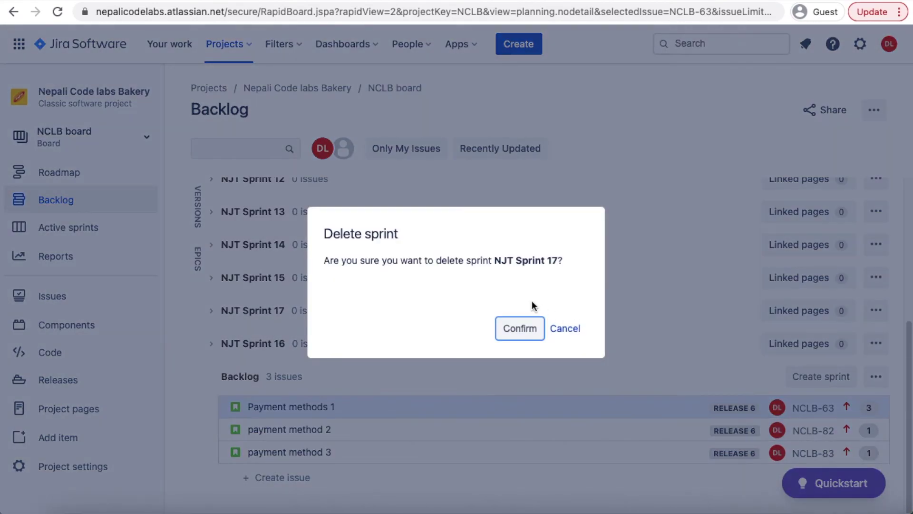
click(521, 326)
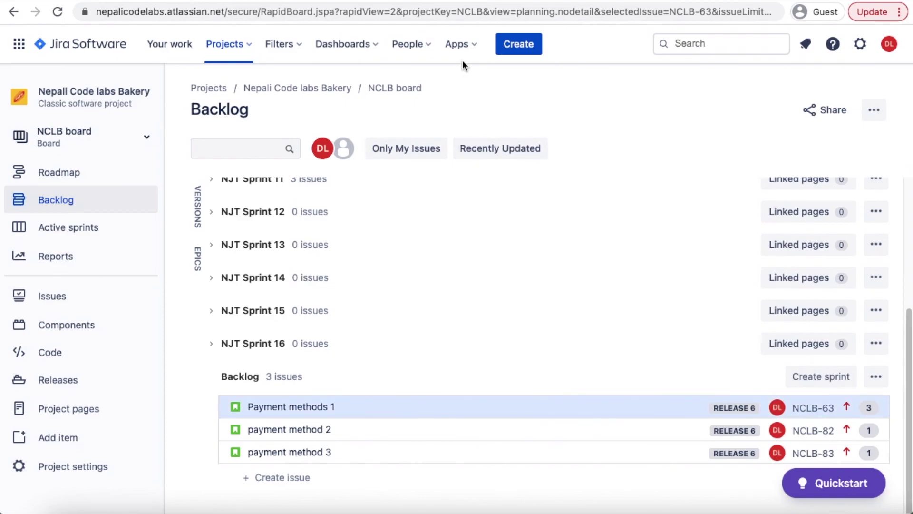
Open the People options of the Jira site
click(408, 44)
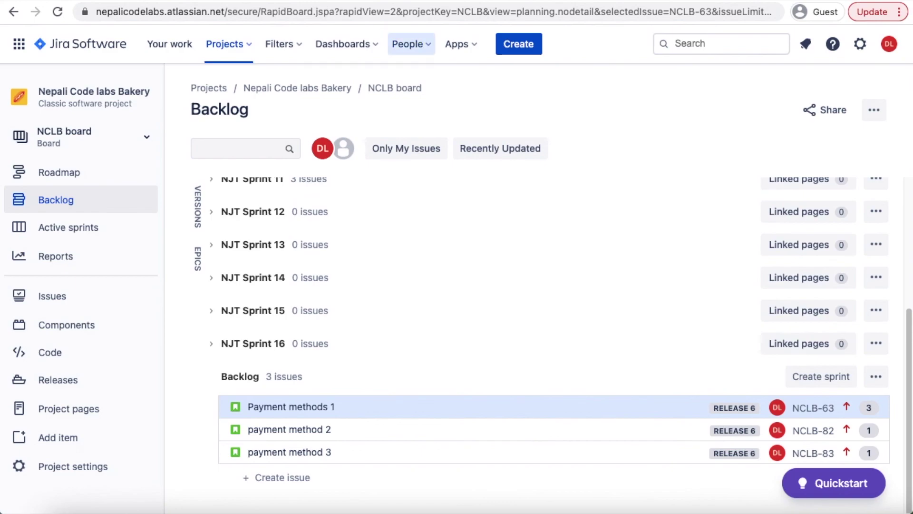